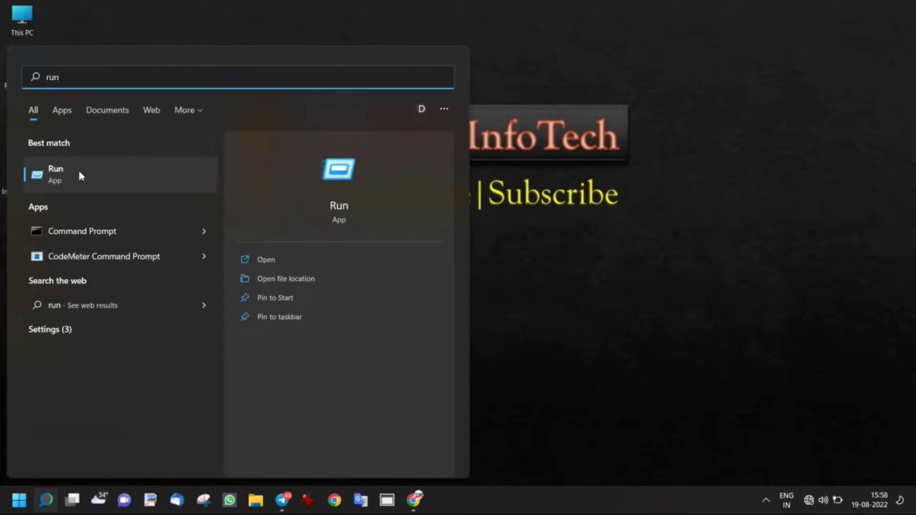
Open the user's temporary files folder by running %temp% from the Run dialog
click(72, 175)
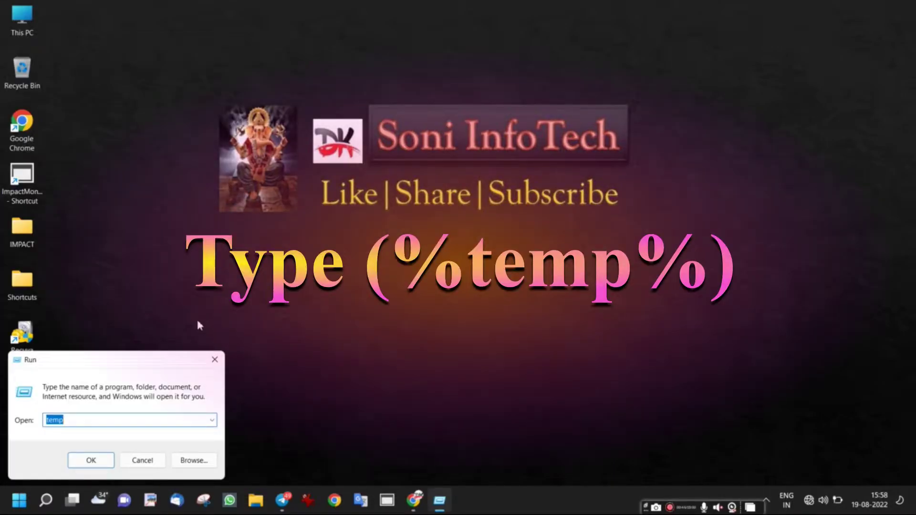
text(%temp%)
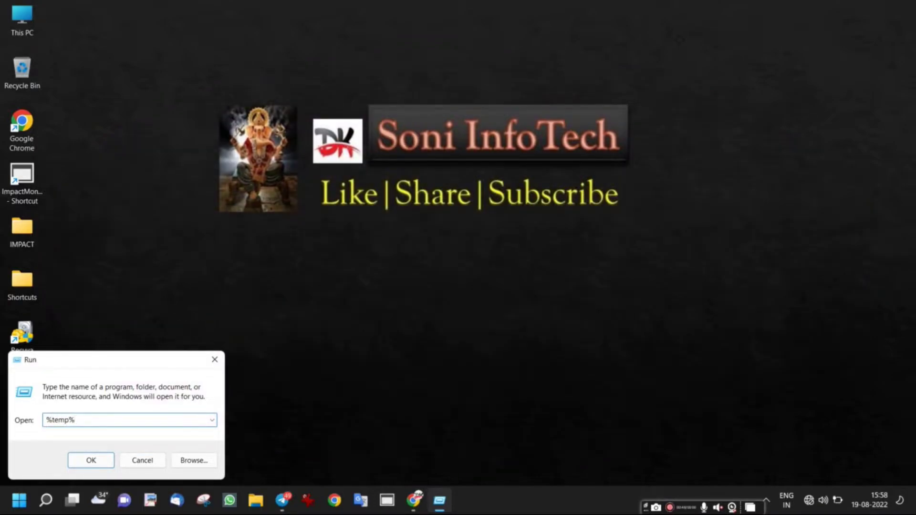
drag(86, 419, 42, 418)
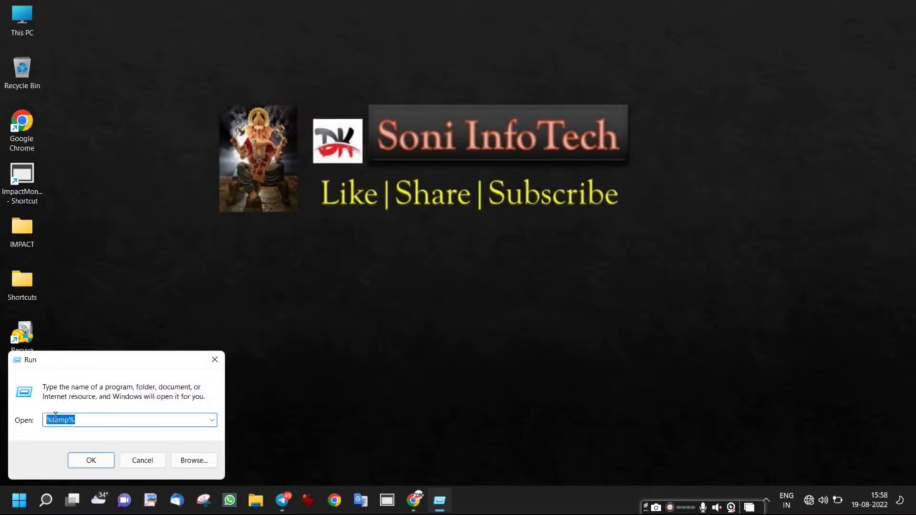
click(86, 465)
Permanently delete all items in the Temp folder, skipping all files that are in use
click(153, 365)
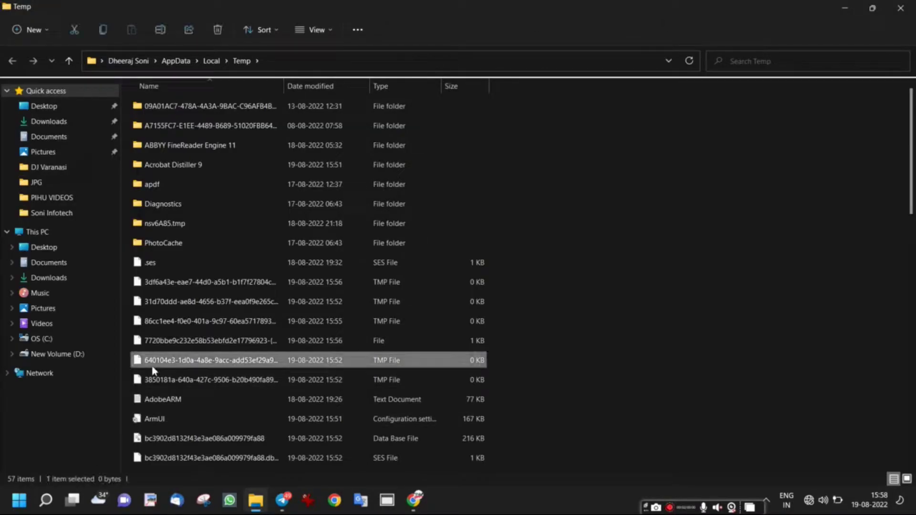
key(ctrl+a)
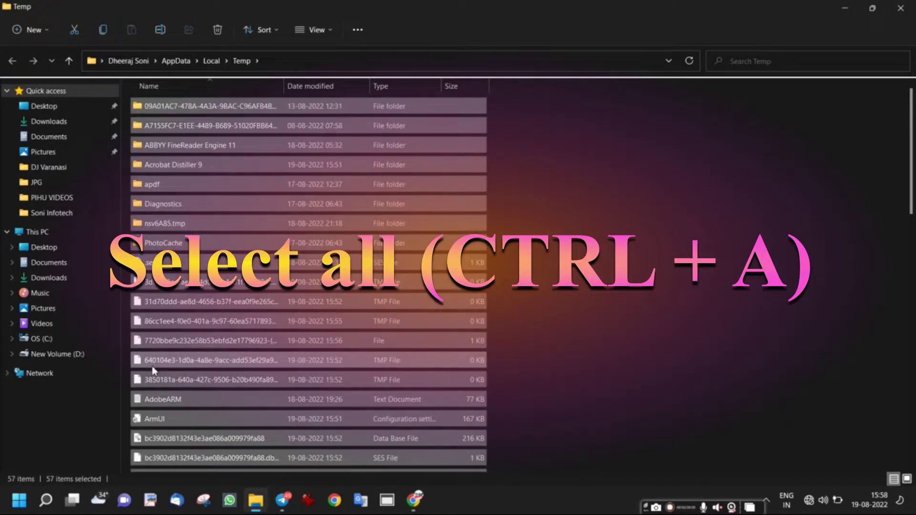
key(shift+Delete)
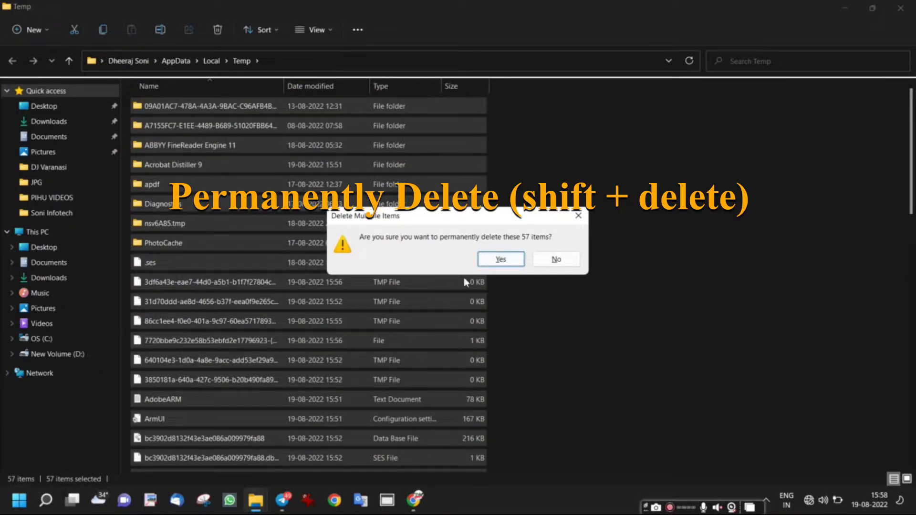
click(499, 259)
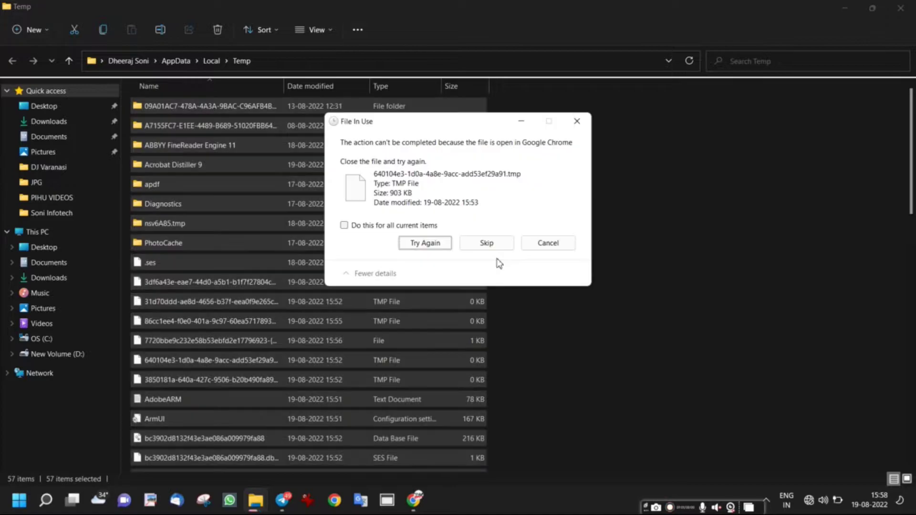
click(429, 226)
click(487, 246)
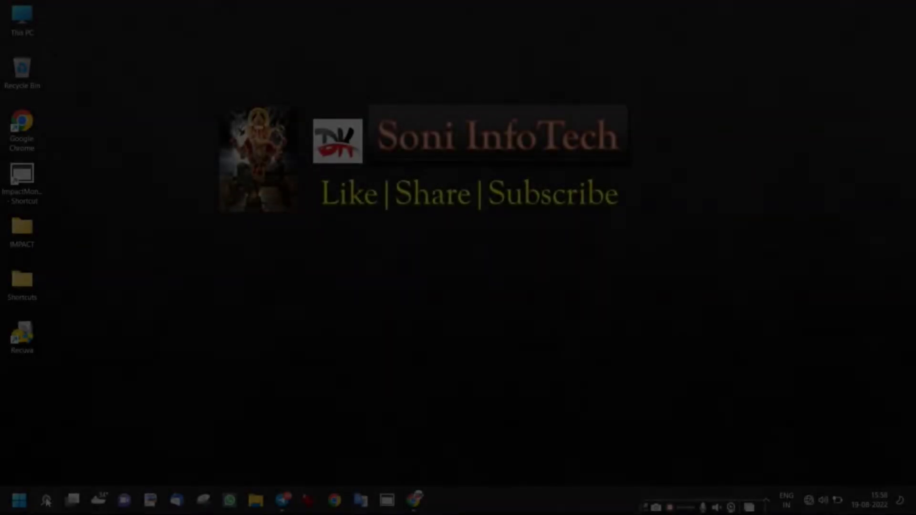
Open the Windows Prefetch folder by running prefetch from the Run dialog, granting folder access
click(47, 501)
text(run)
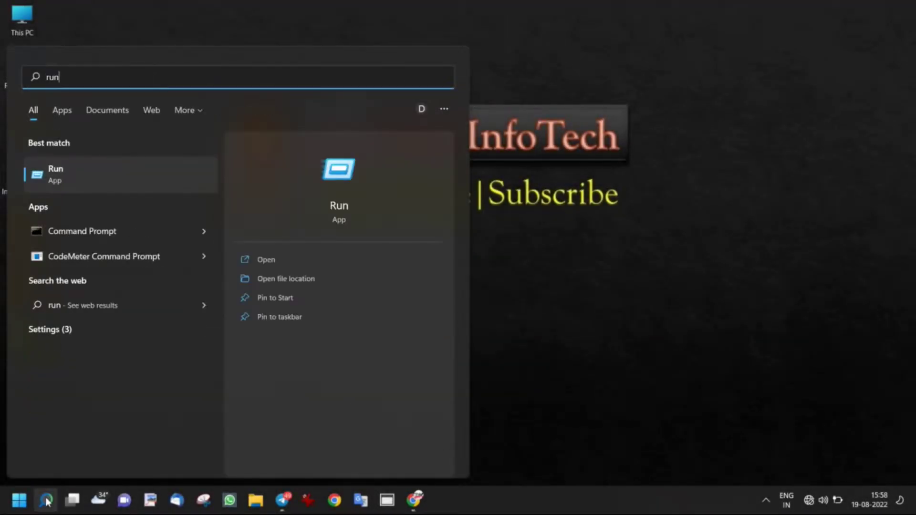
click(71, 178)
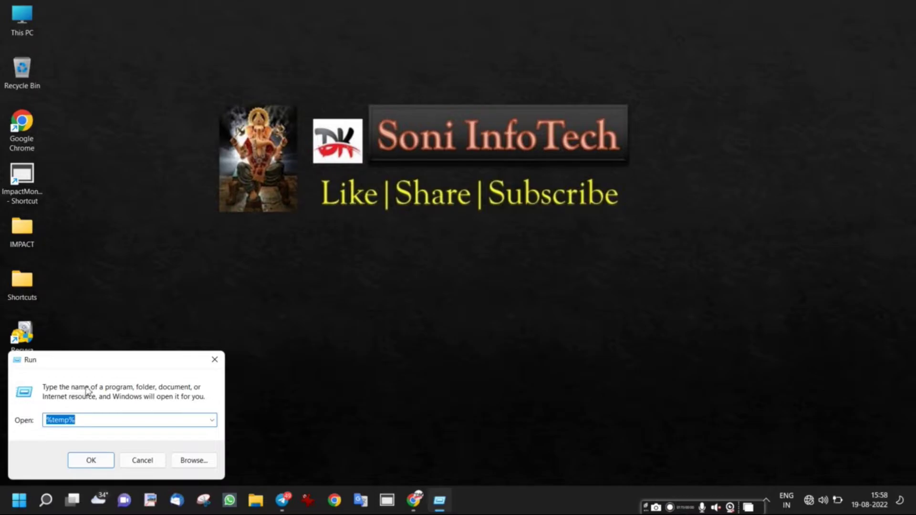
text(prefe)
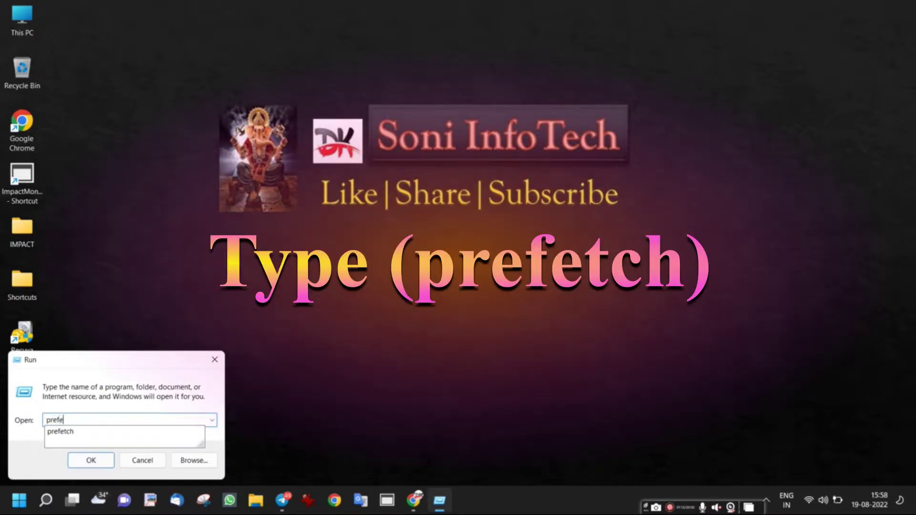
key(Down)
key(Return)
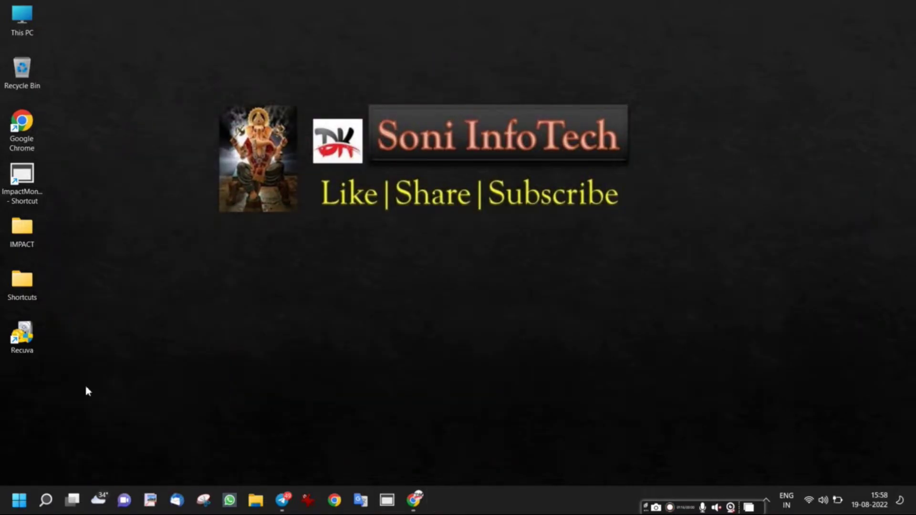
click(470, 268)
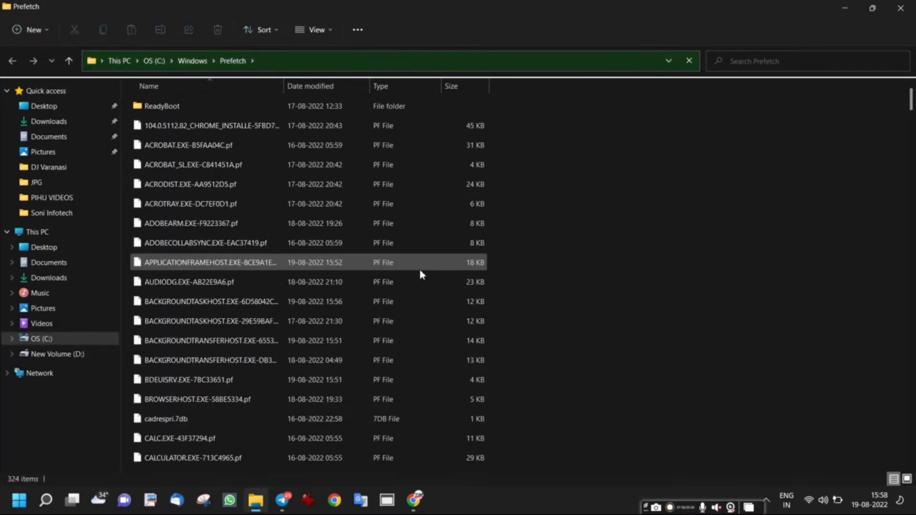
Permanently delete all items in the Prefetch folder
key(ctrl+a)
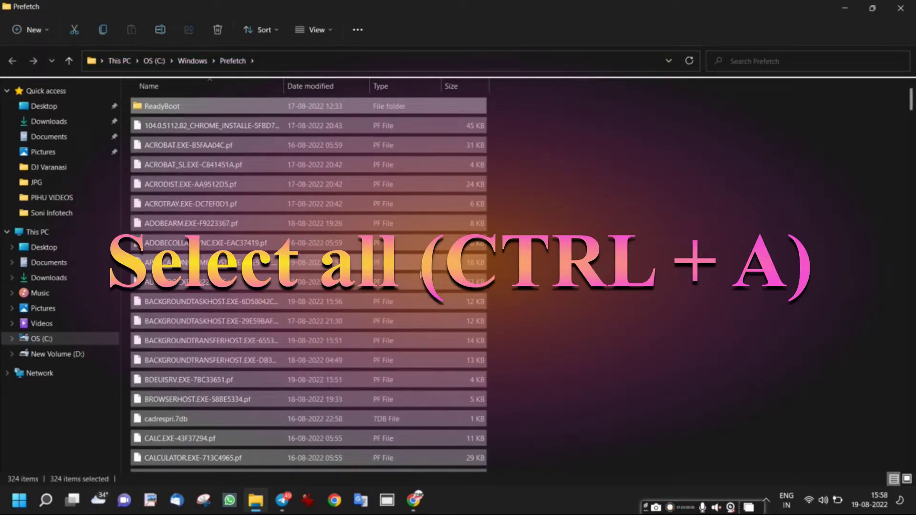
key(shift+Delete)
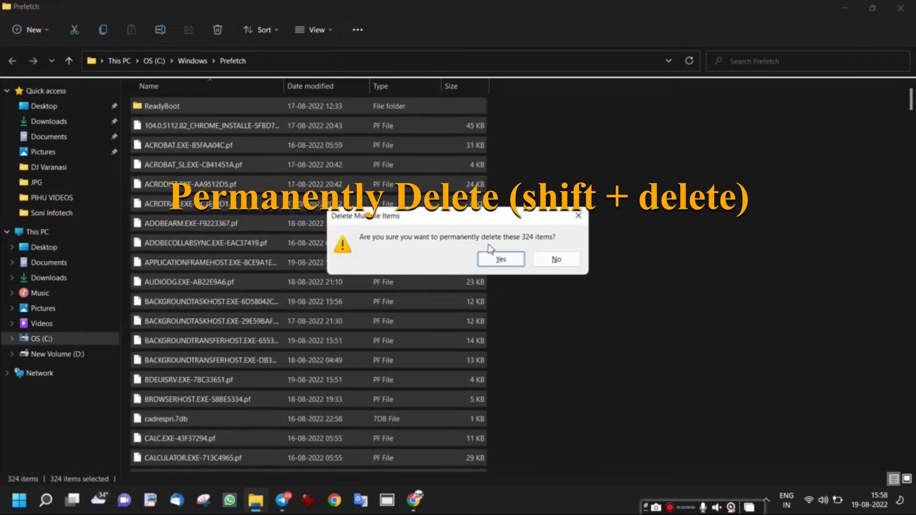
click(499, 259)
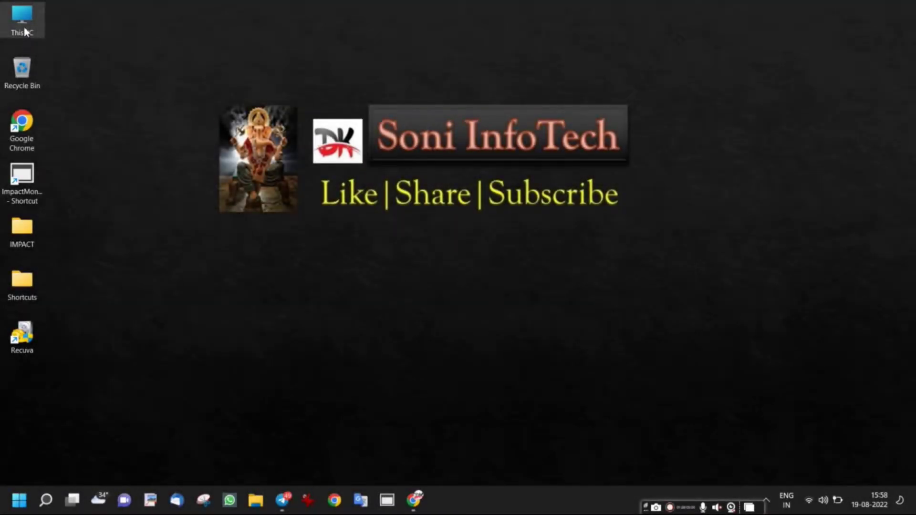
Start Disk Cleanup from the properties of the OS (C:) drive and include system files in the scan
double_click(23, 24)
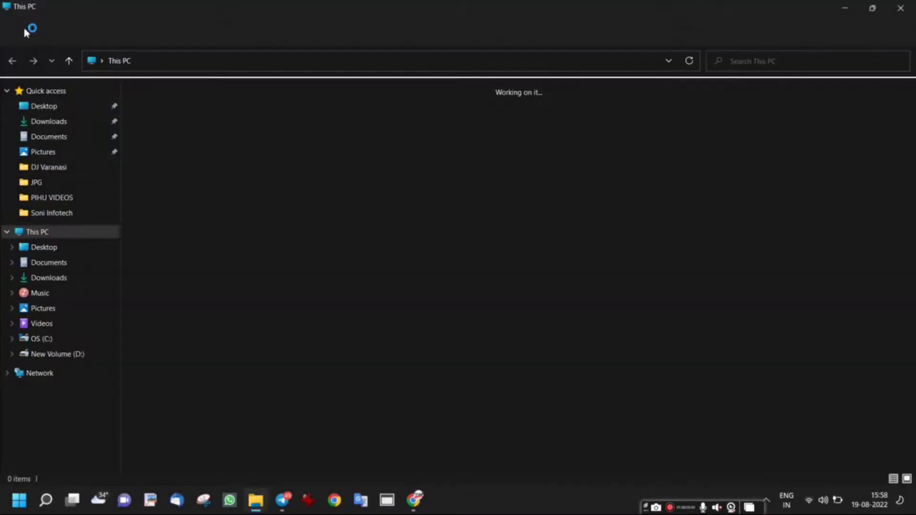
right_click(181, 186)
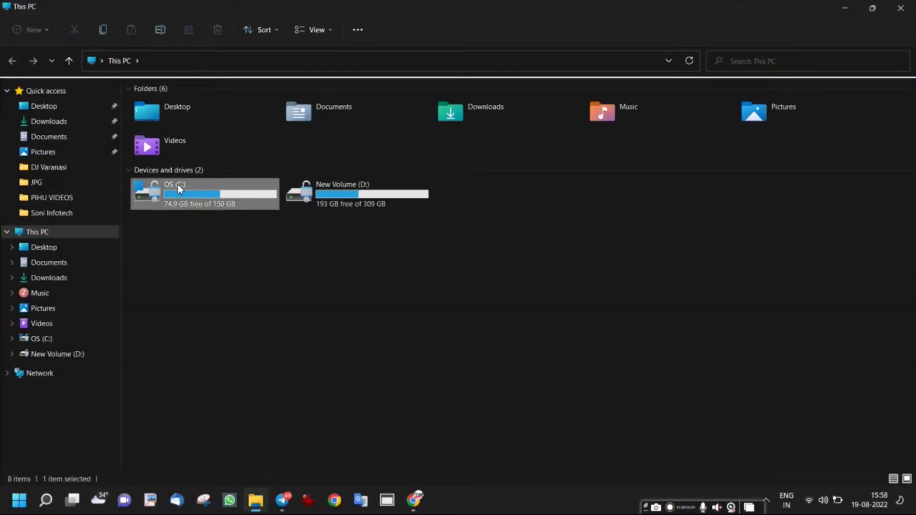
click(222, 344)
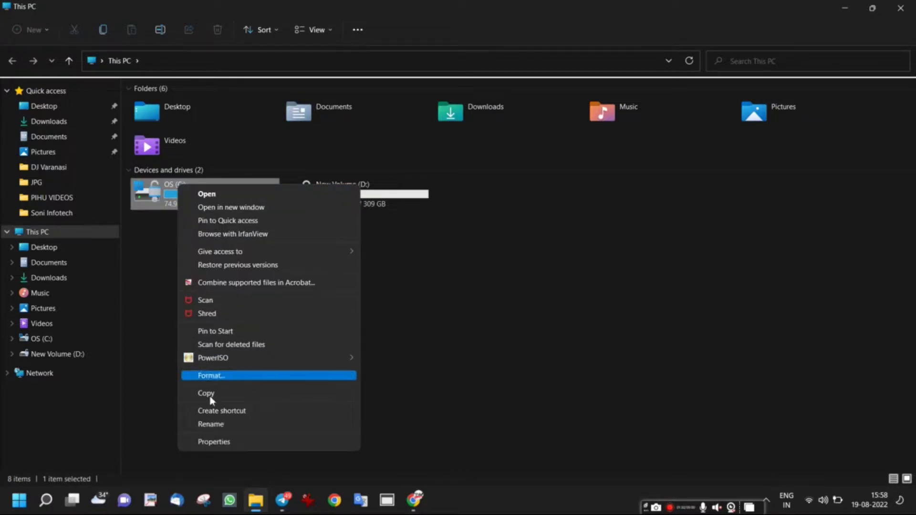
click(213, 442)
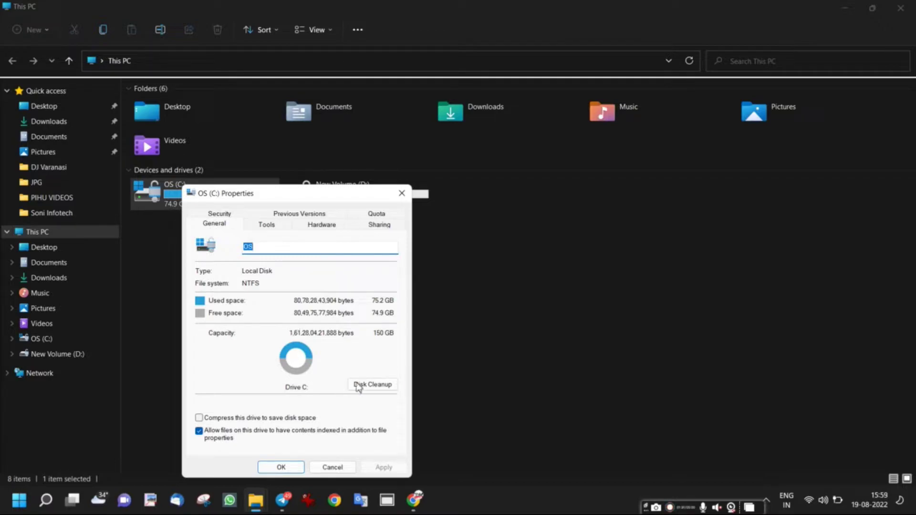
click(370, 390)
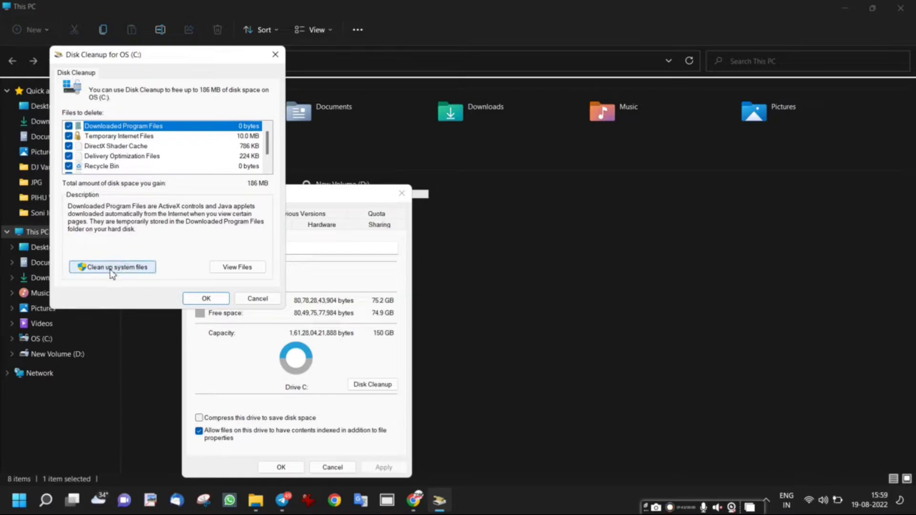
click(110, 271)
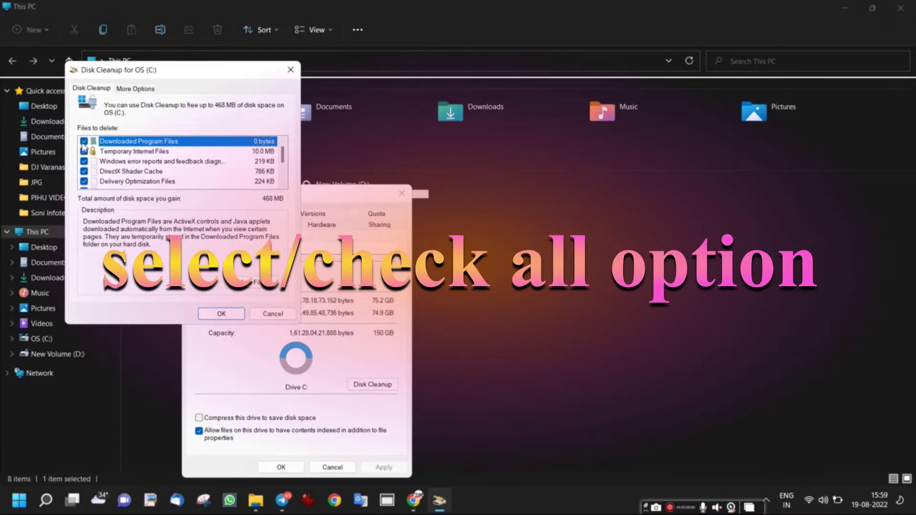
Run the system file cleanup with every file category selected, confirm the deletion and close the drive's properties
click(83, 142)
click(84, 152)
click(84, 151)
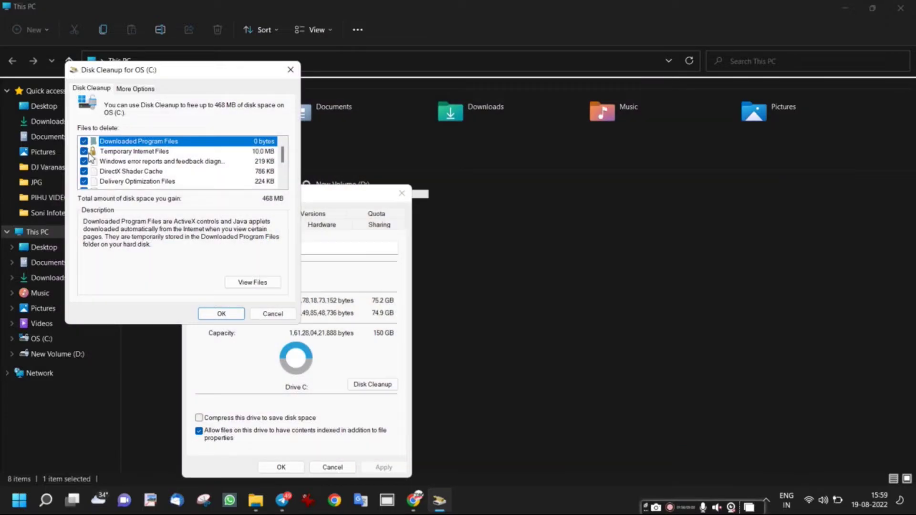
scroll(84, 157, down, 2)
click(84, 161)
click(210, 313)
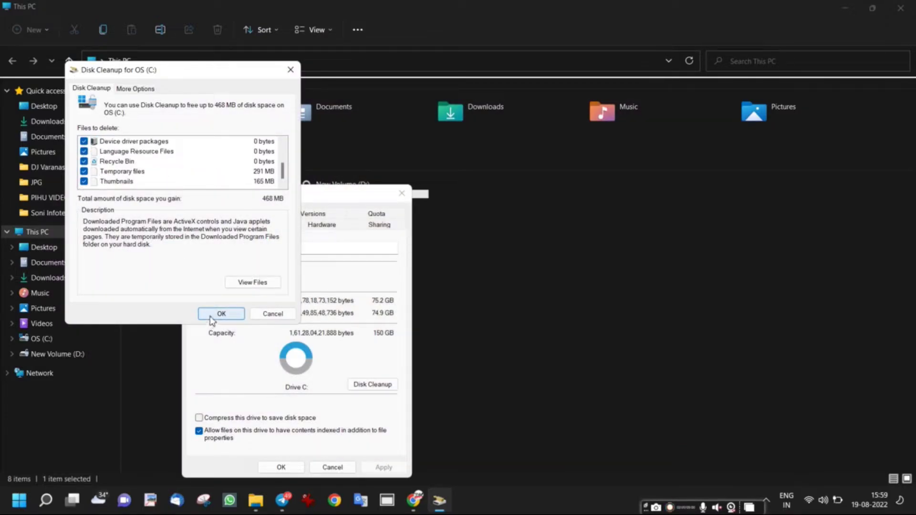
click(478, 256)
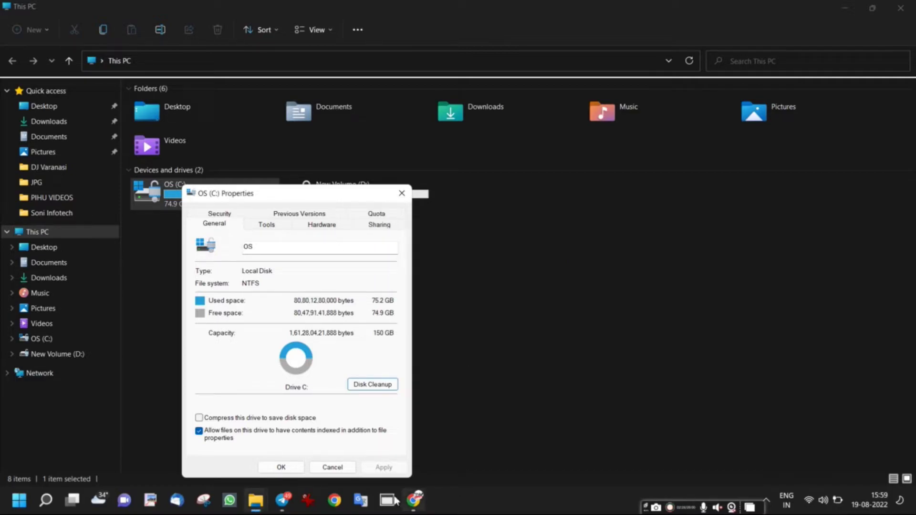
click(281, 467)
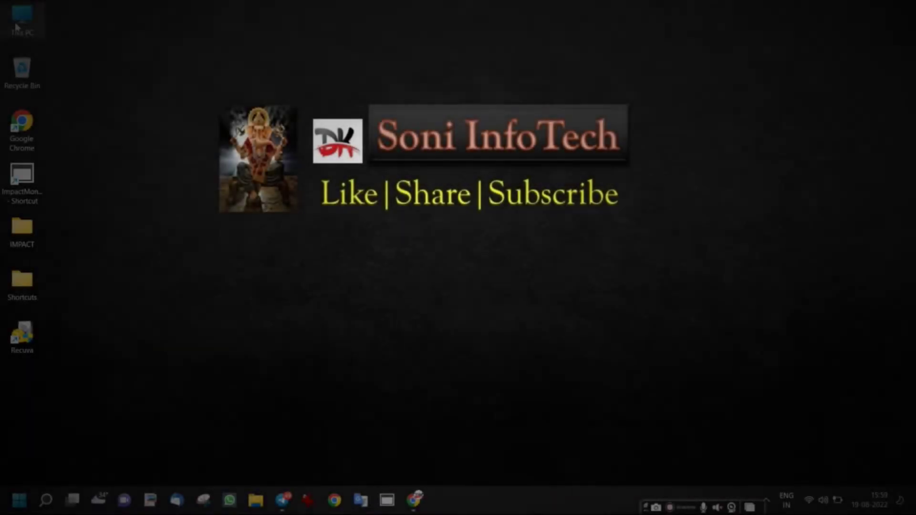
Open the Performance Options dialog through This PC's properties and the advanced system settings
right_click(19, 21)
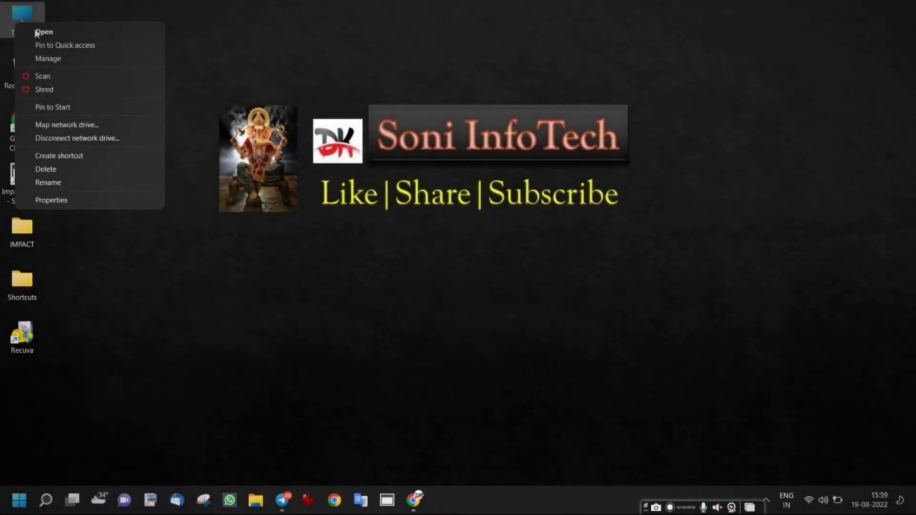
click(47, 201)
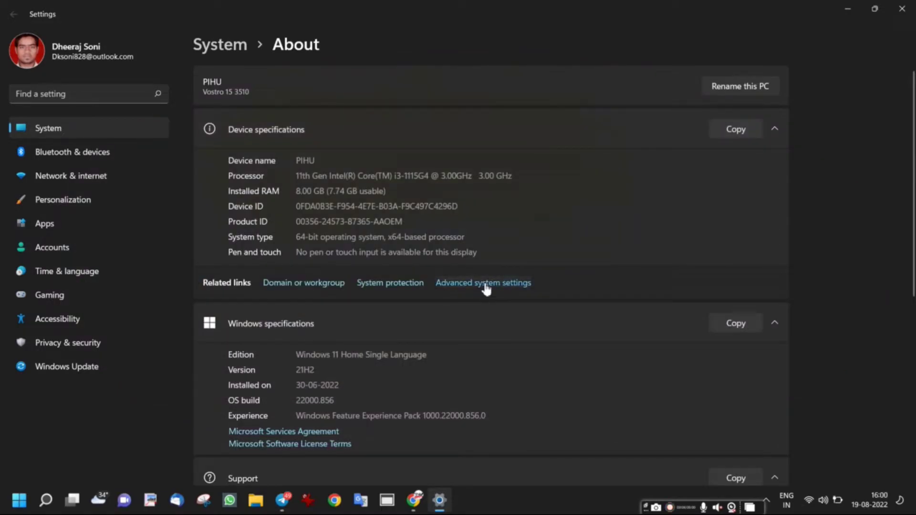
click(486, 285)
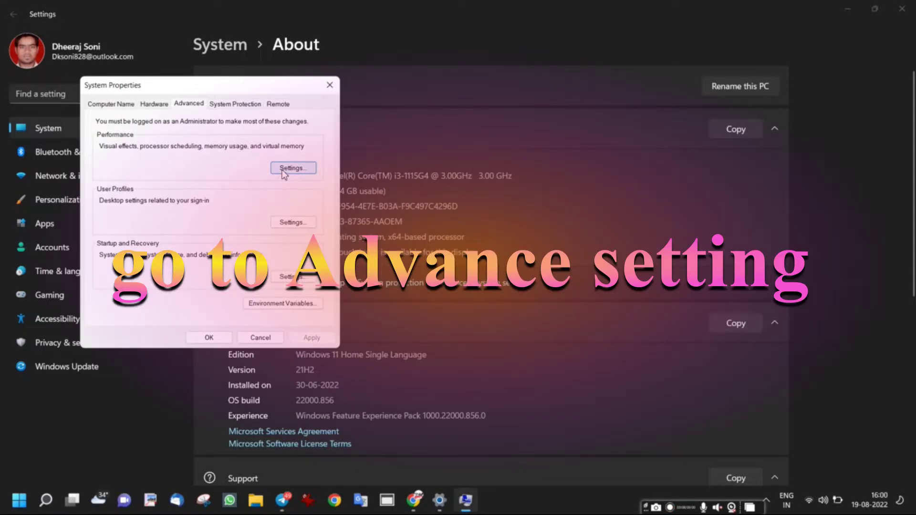
click(284, 172)
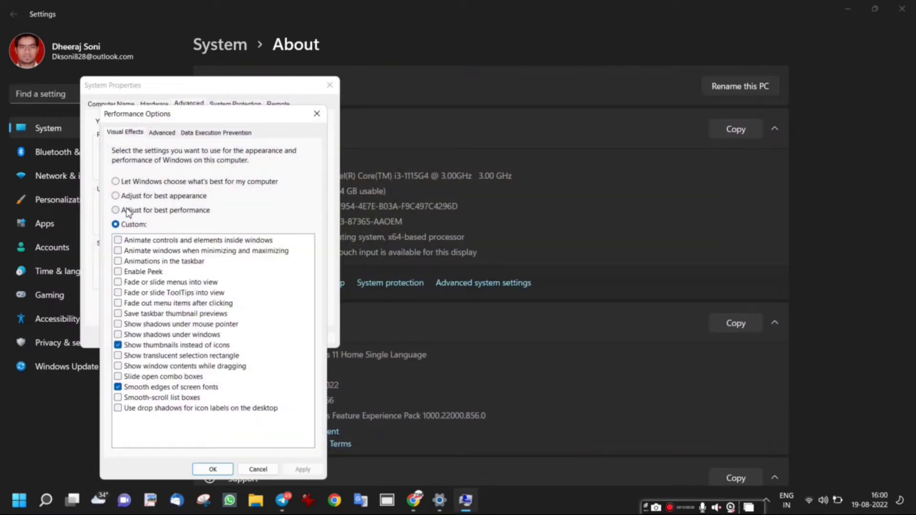
Adjust visual effects for best performance, then enable only smooth screen font edges, thumbnails instead of icons and saved taskbar thumbnail previews
click(127, 210)
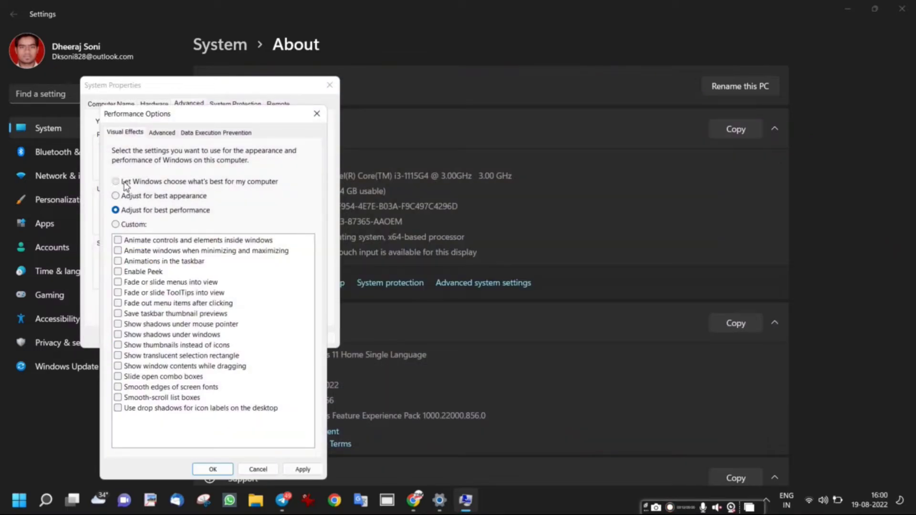
click(125, 198)
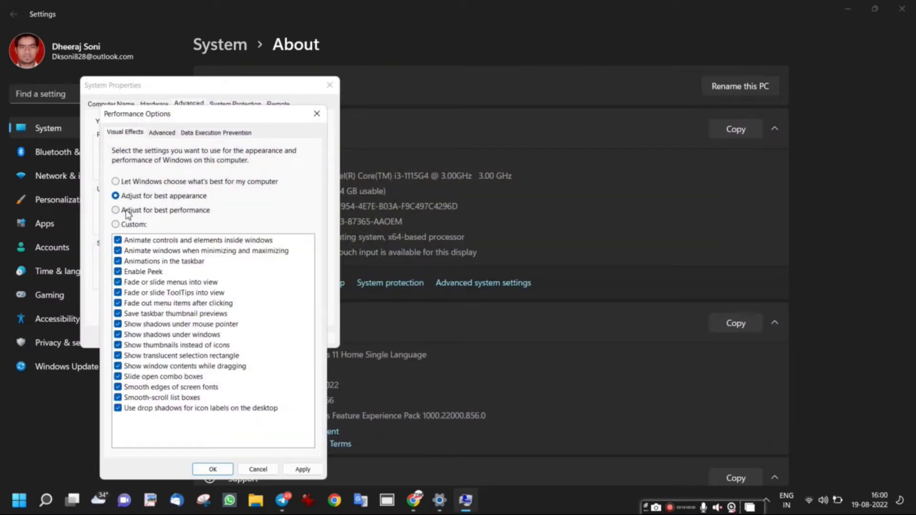
click(125, 211)
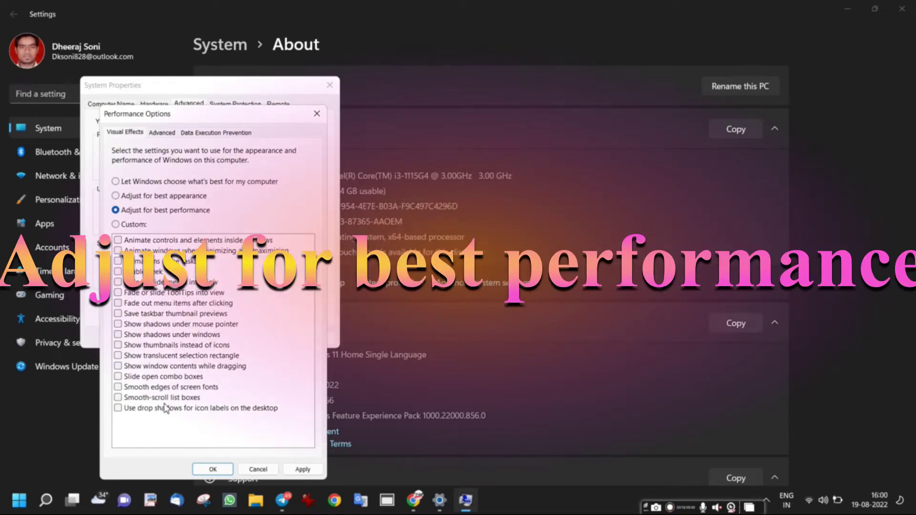
click(157, 388)
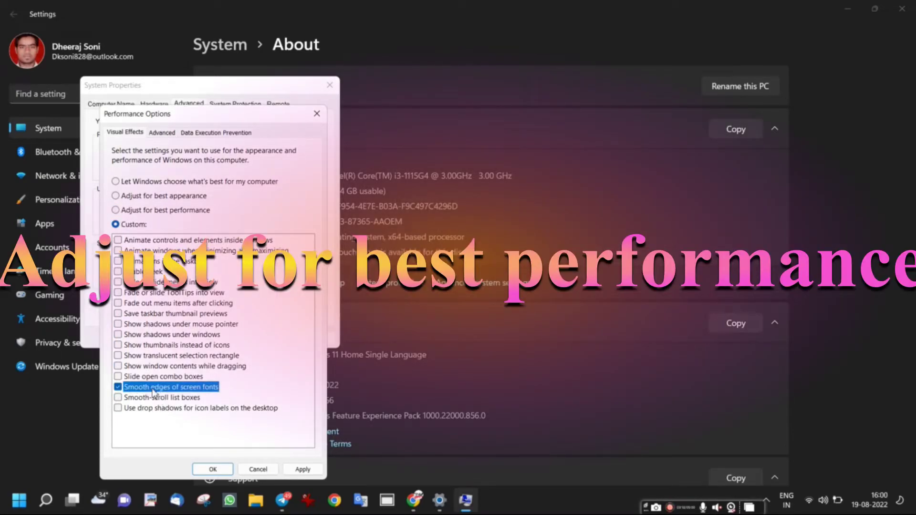
click(122, 345)
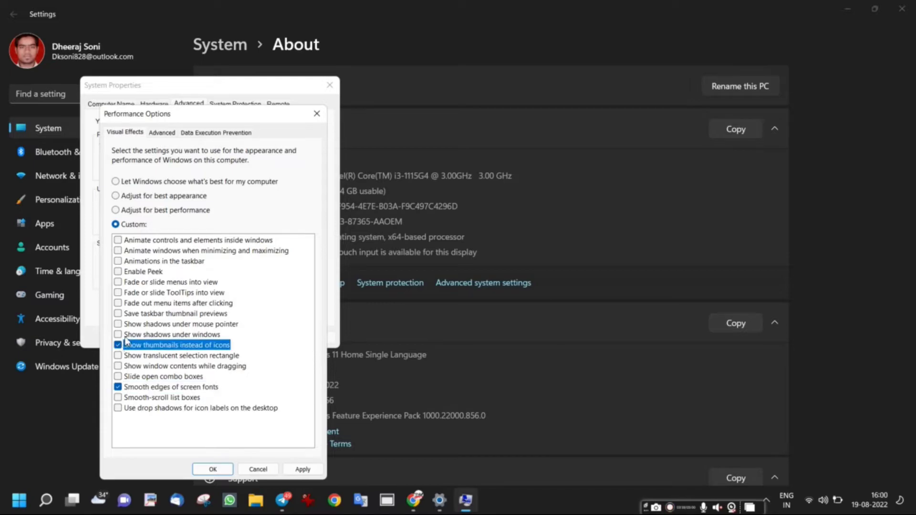
click(122, 315)
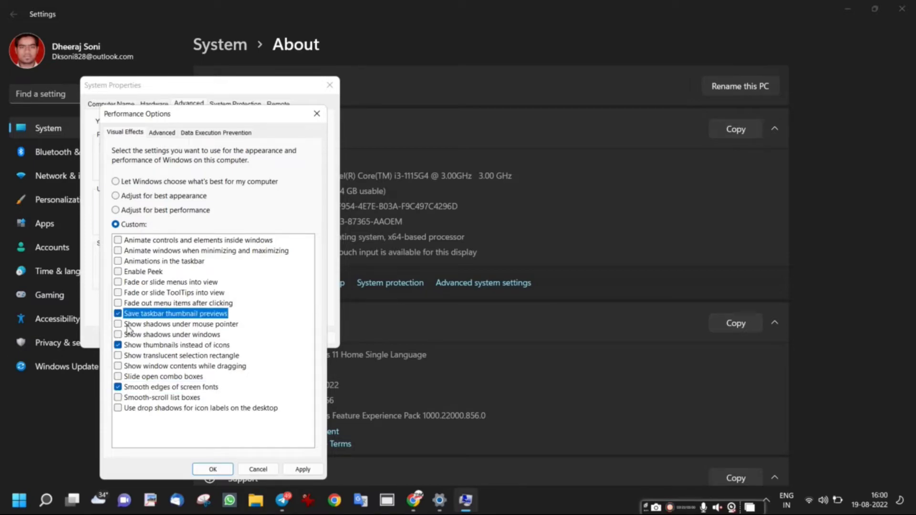
Apply the visual effects settings and close Performance Options, System Properties and Settings
click(303, 469)
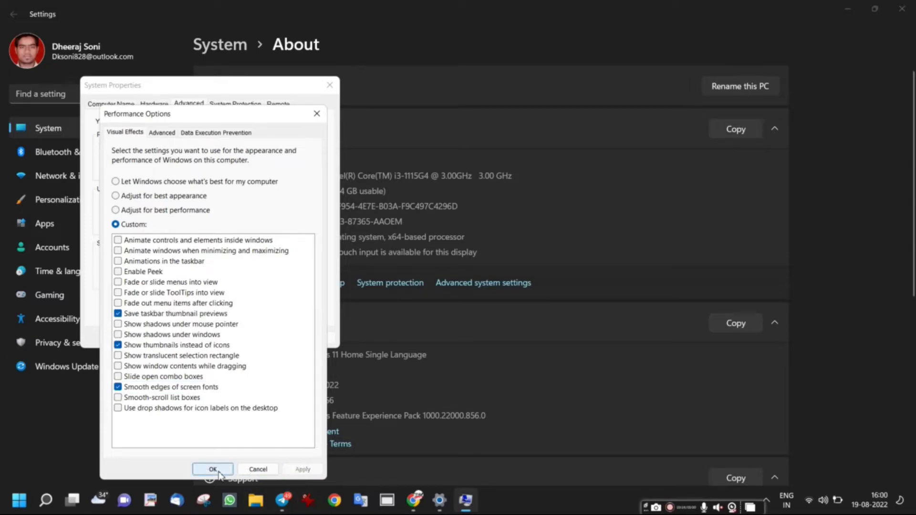
click(213, 469)
click(209, 337)
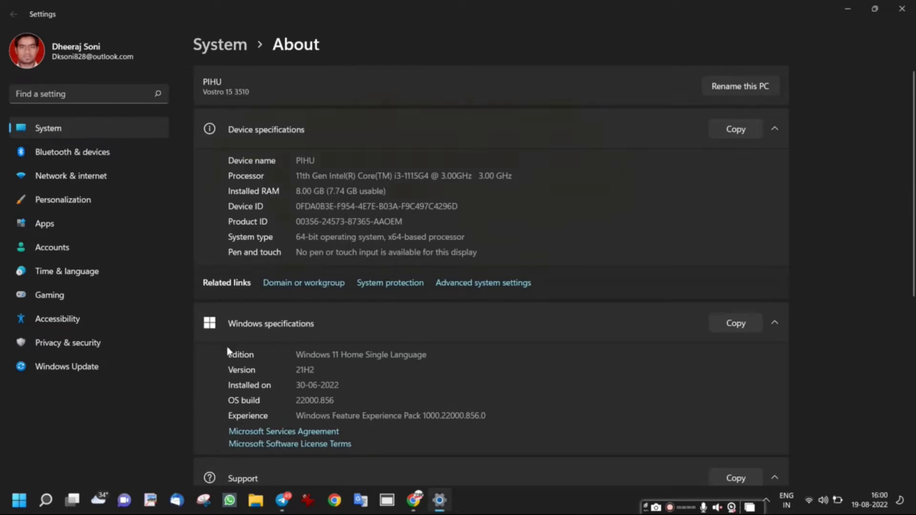
click(901, 8)
Search Windows for Run and use it to launch System Configuration with the command msconfig
click(46, 500)
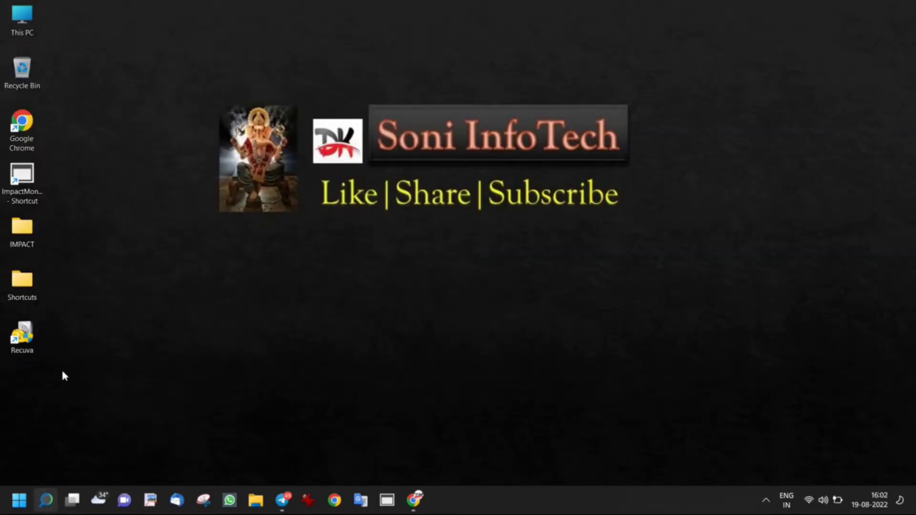
key(super+s)
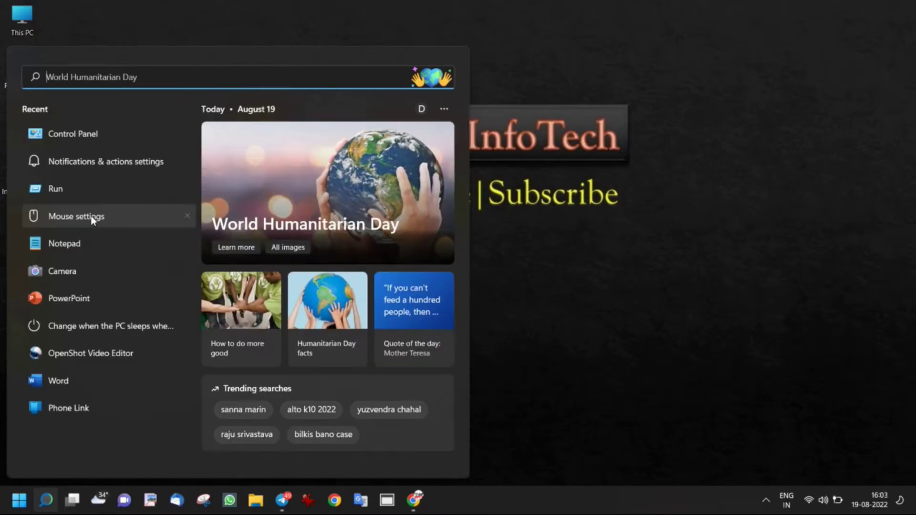
text(run)
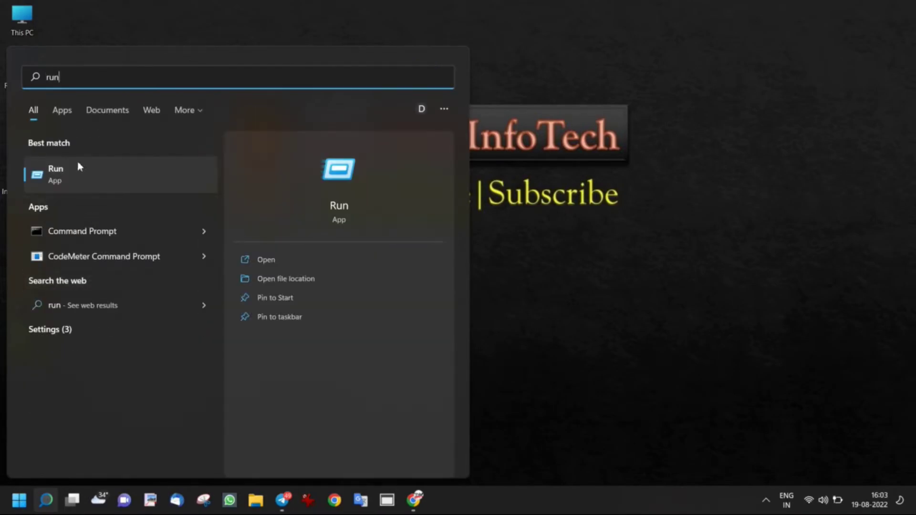
click(54, 182)
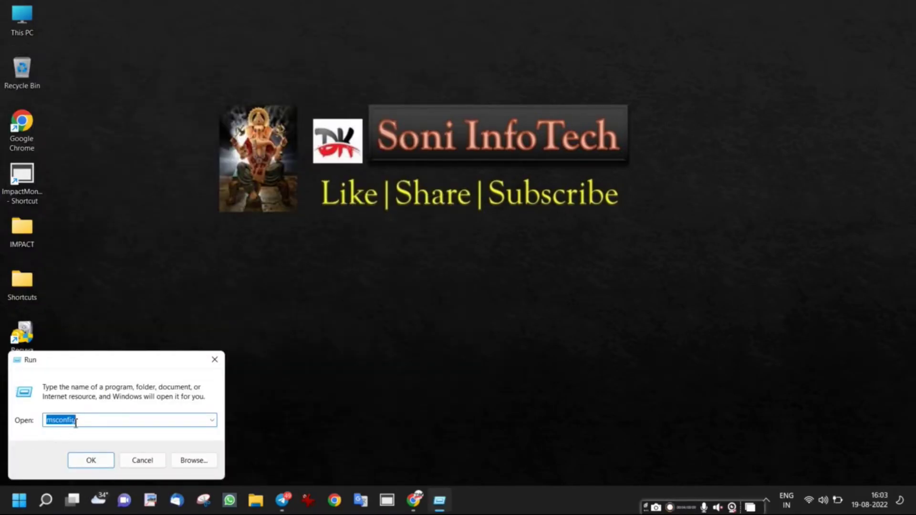
text(ms)
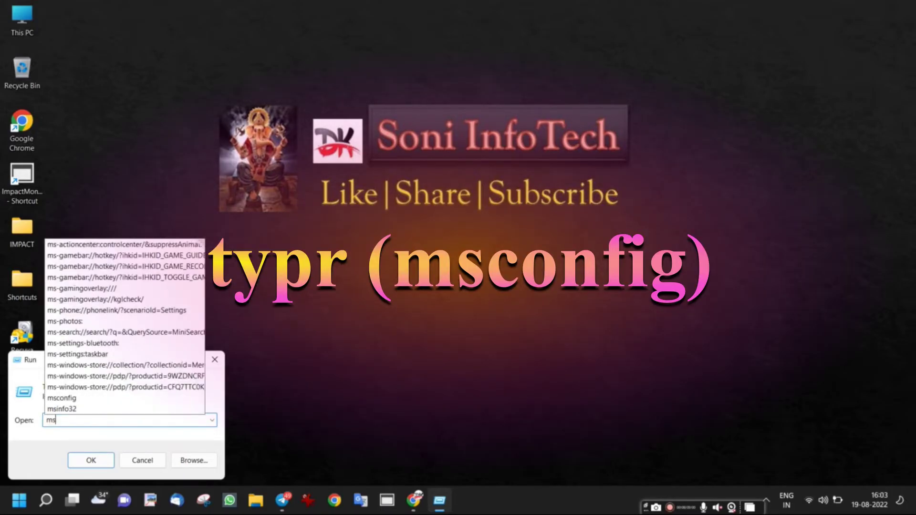
text(config)
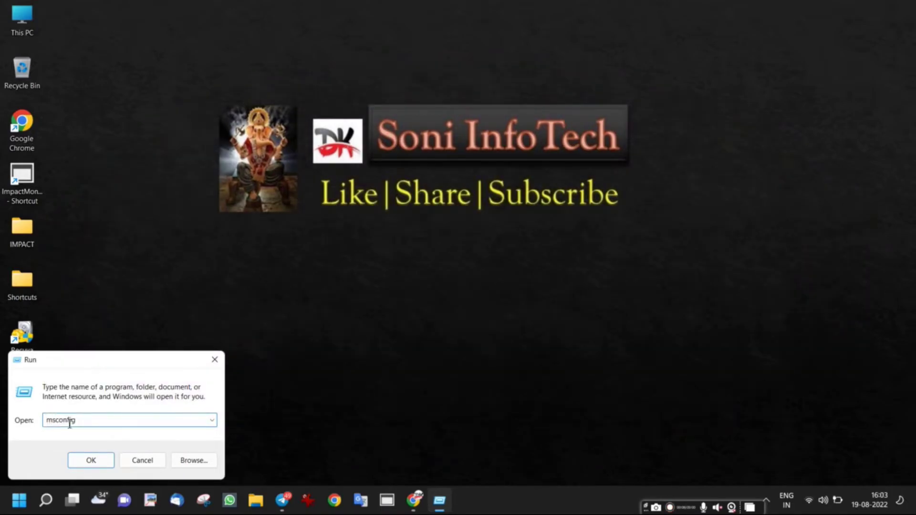
click(87, 465)
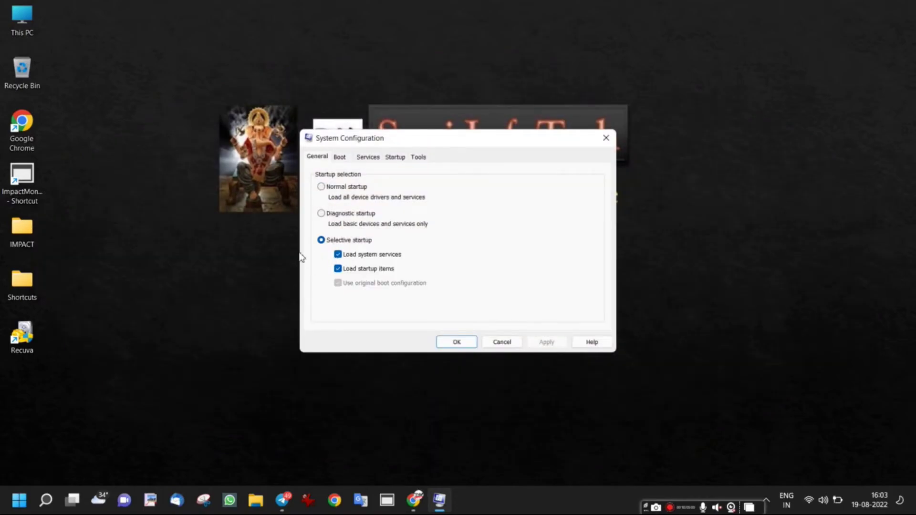
Open Task Manager's startup programs list from System Configuration and maximize its window
click(394, 158)
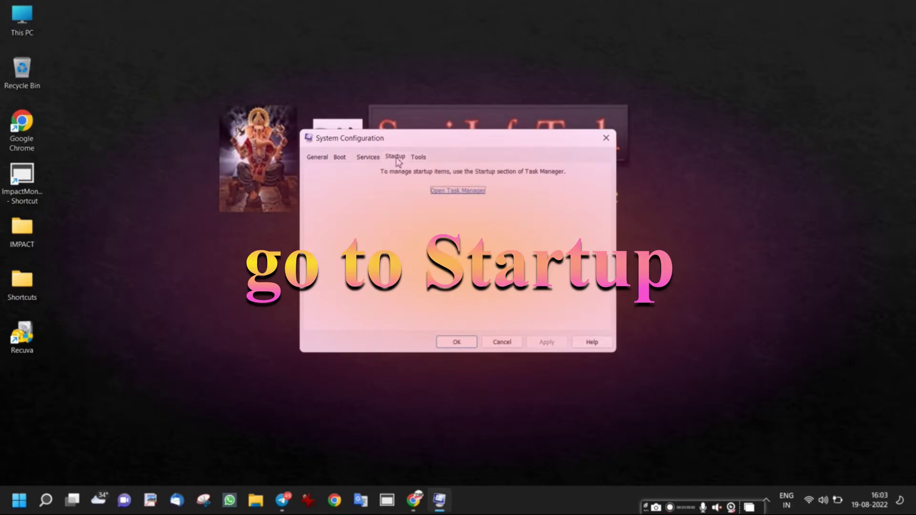
click(450, 191)
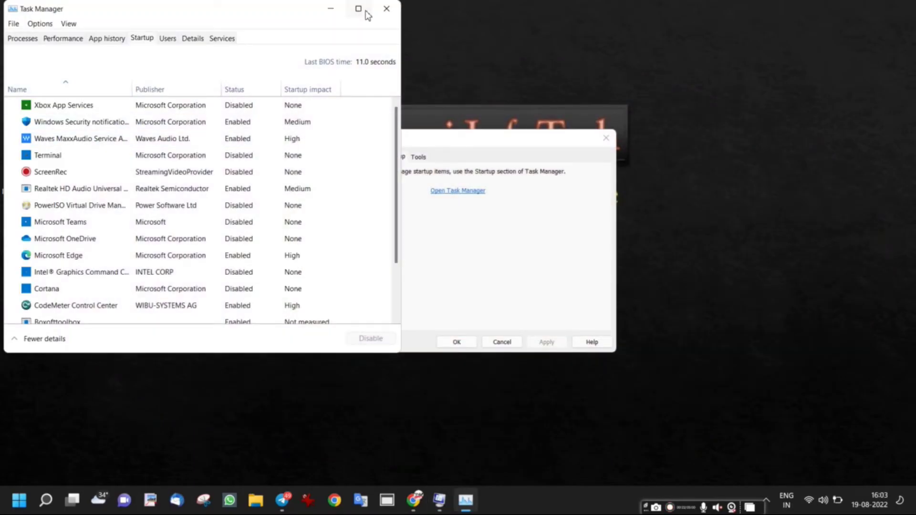
click(358, 8)
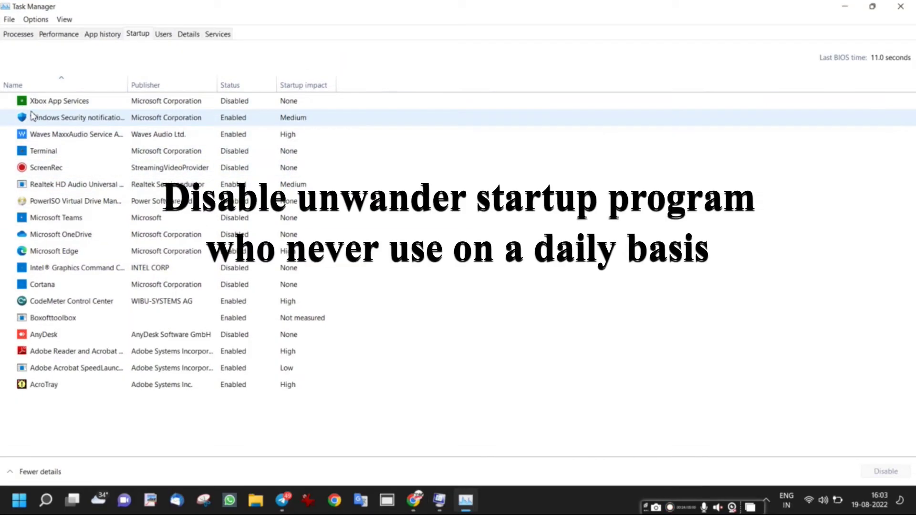
Examine the enable and disable options of the startup programs ScreenRec, Microsoft OneDrive and Microsoft Edge, and select AnyDesk
right_click(40, 167)
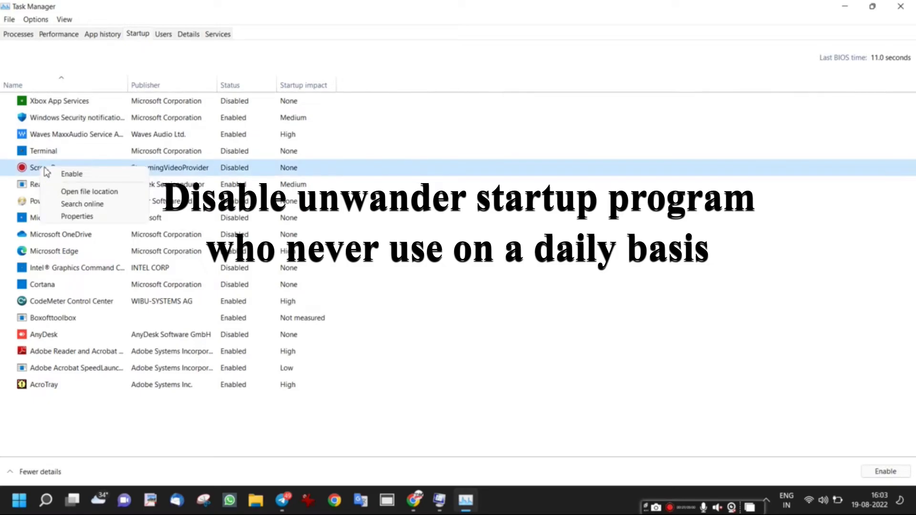
click(33, 234)
right_click(36, 237)
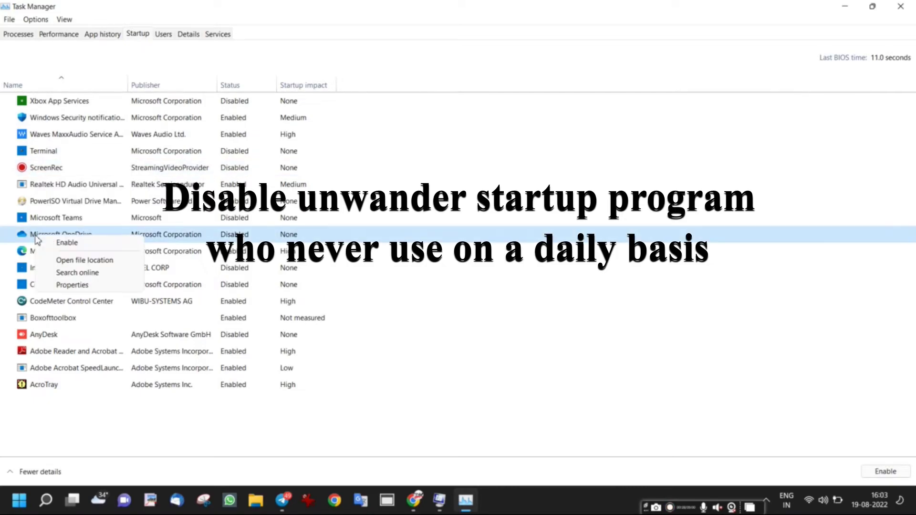
click(32, 255)
right_click(32, 256)
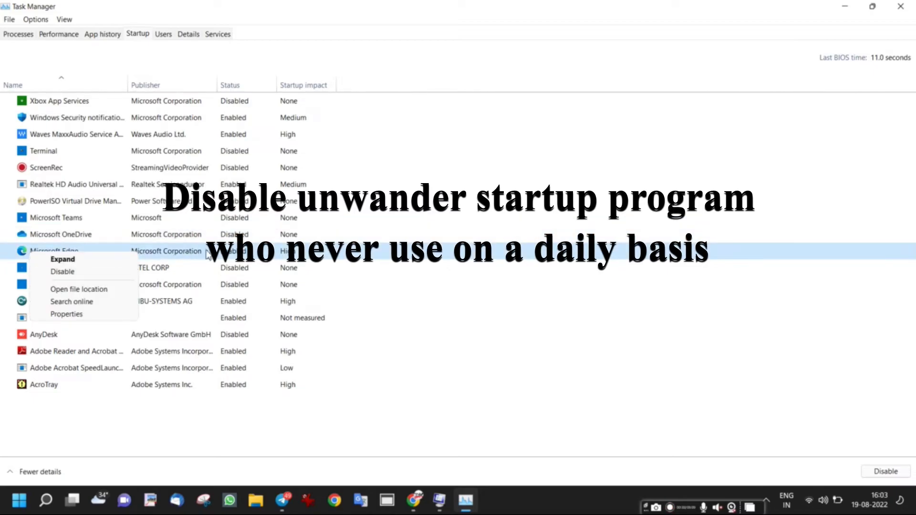
click(27, 256)
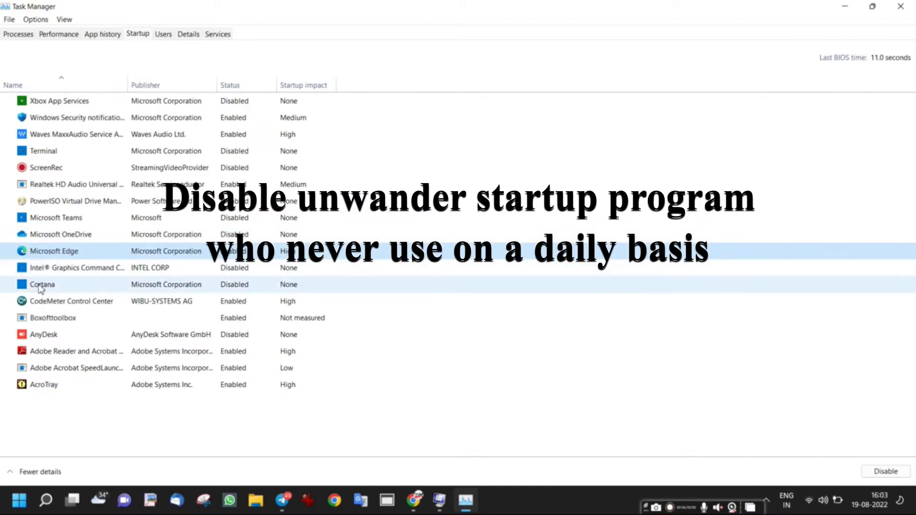
click(41, 338)
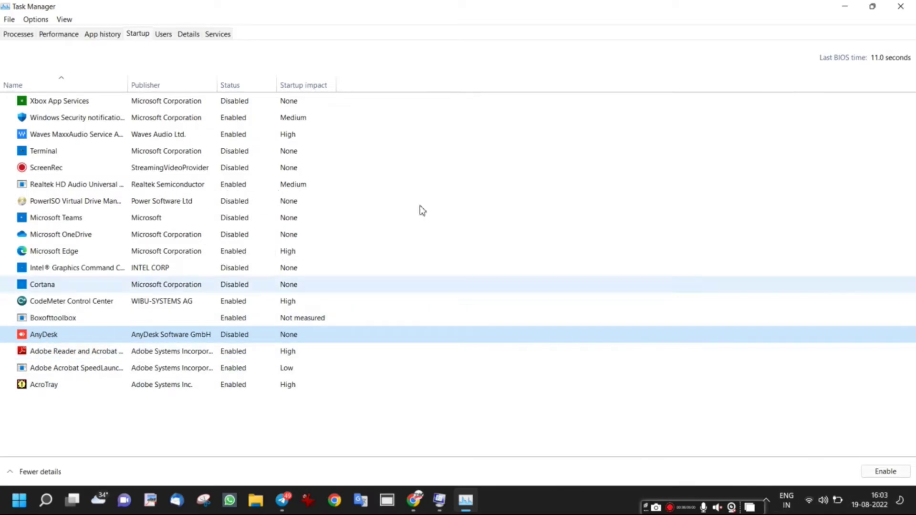
Close Task Manager and System Configuration to return to the desktop
click(908, 7)
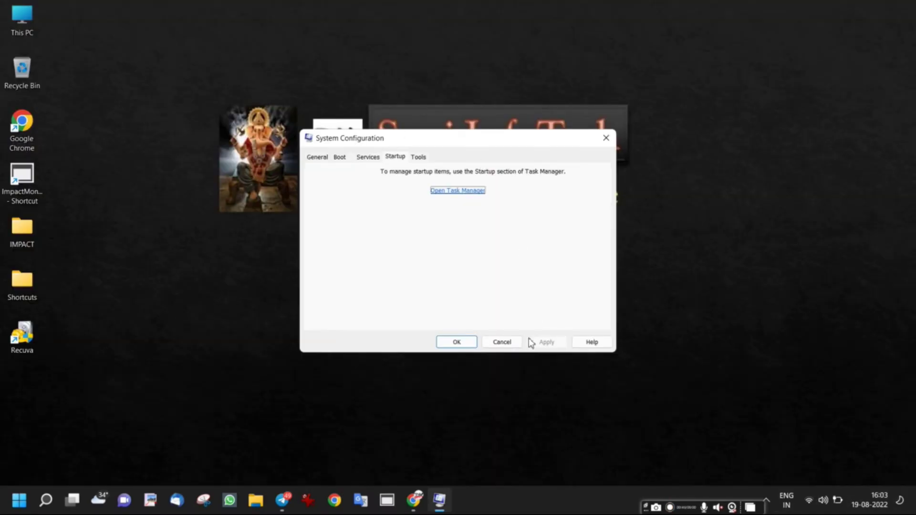
click(605, 138)
right_click(373, 102)
click(377, 111)
Search Windows for "disc de" and open Defragment and Optimize Drives
click(45, 499)
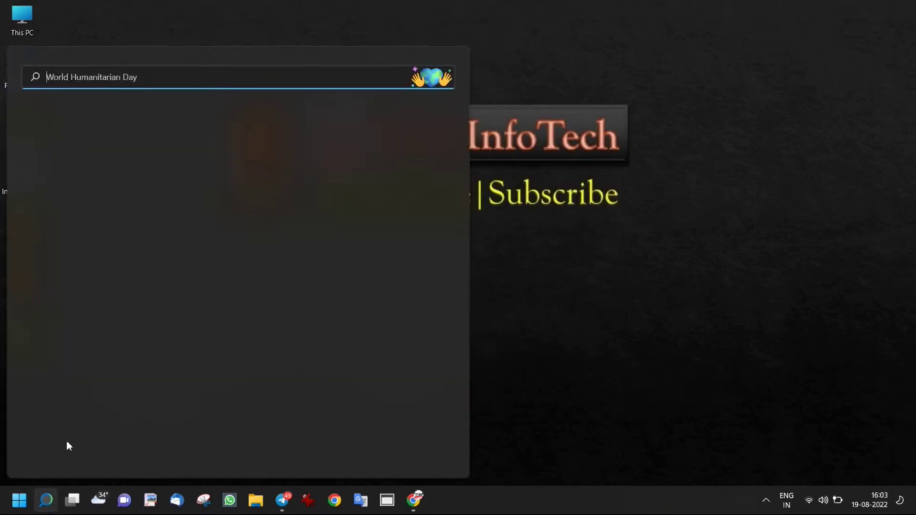
text(dis)
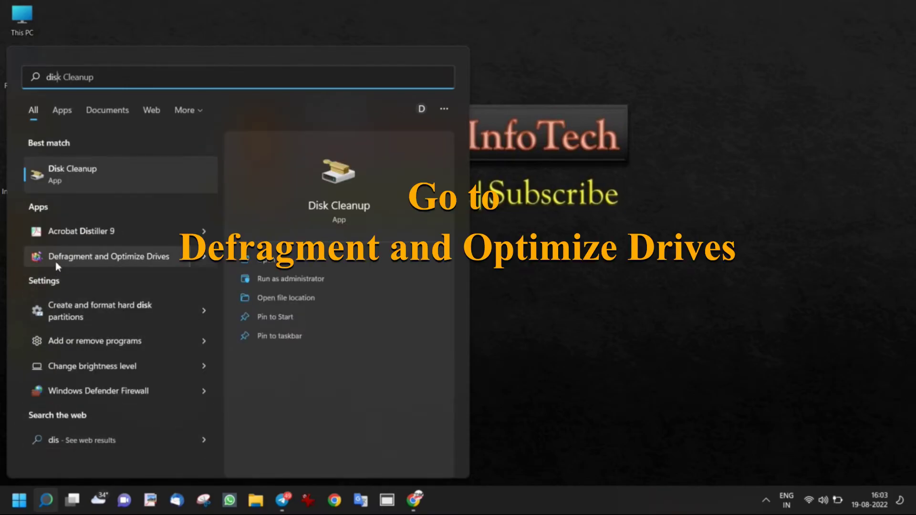
text(c de)
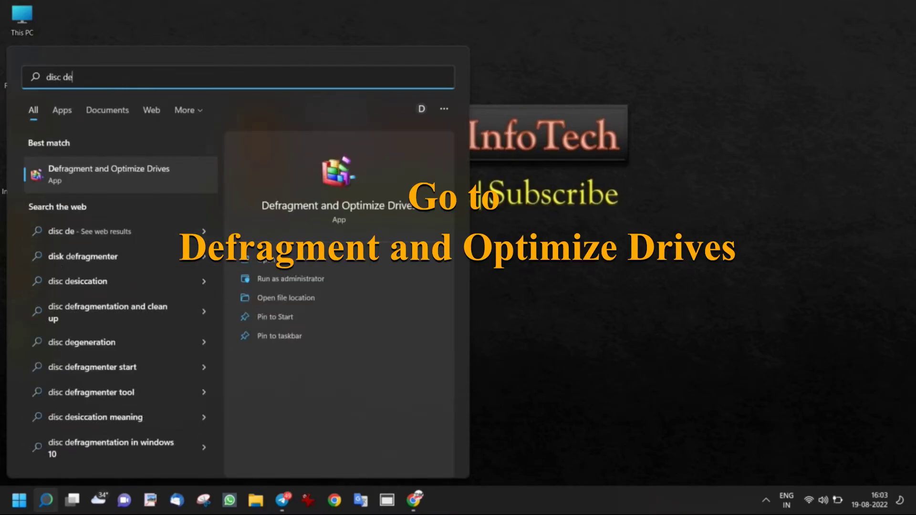
click(94, 171)
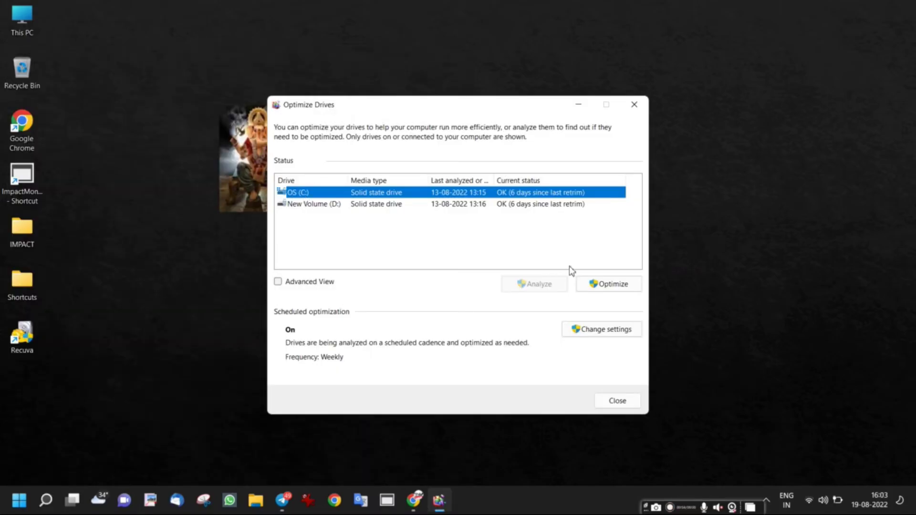
Optimize the OS (C:) drive and the New Volume (D:) drive
click(616, 284)
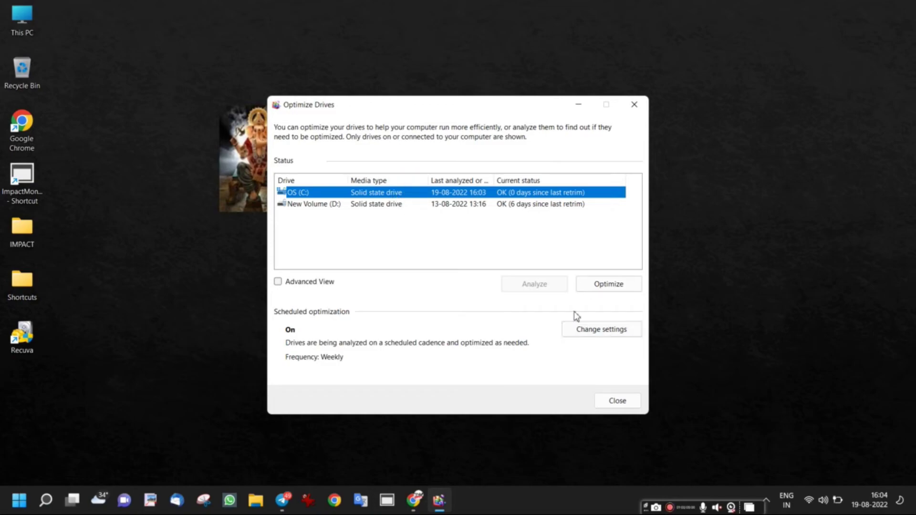
click(357, 206)
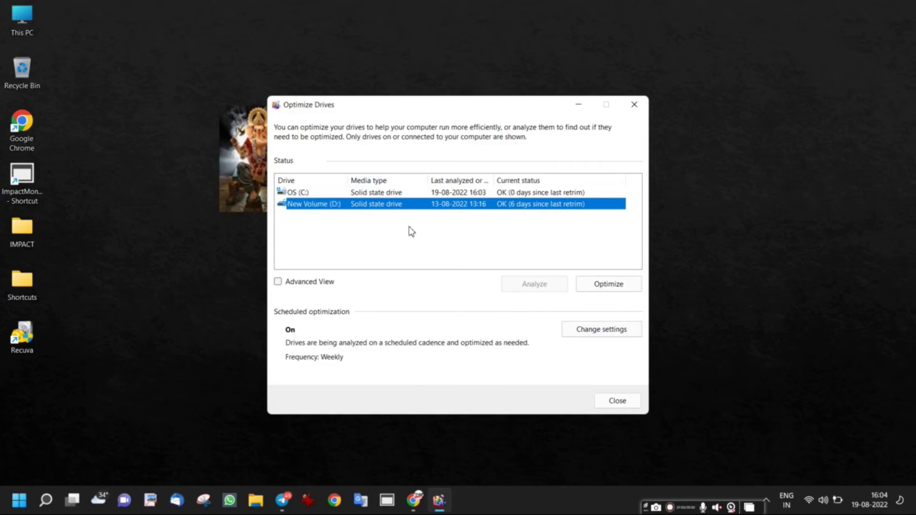
click(591, 287)
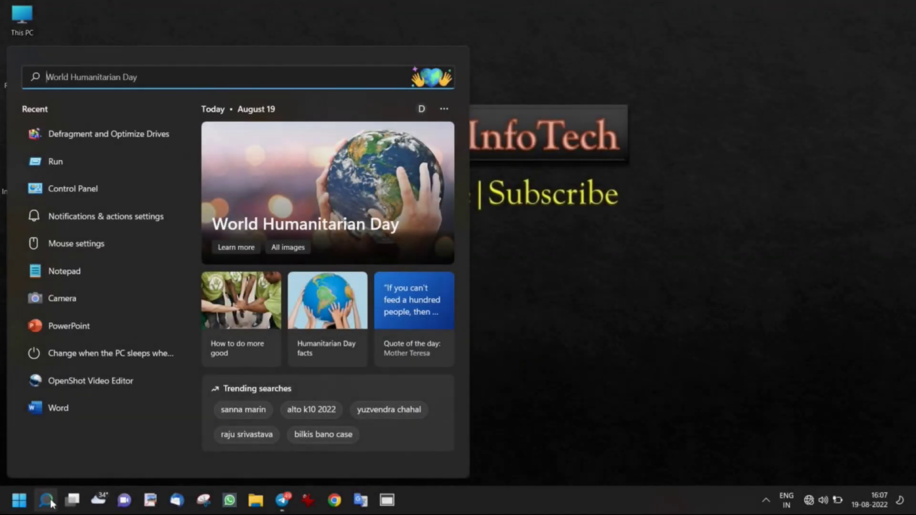
Open Control Panel through Windows search and show its items by Category
text(control Panel)
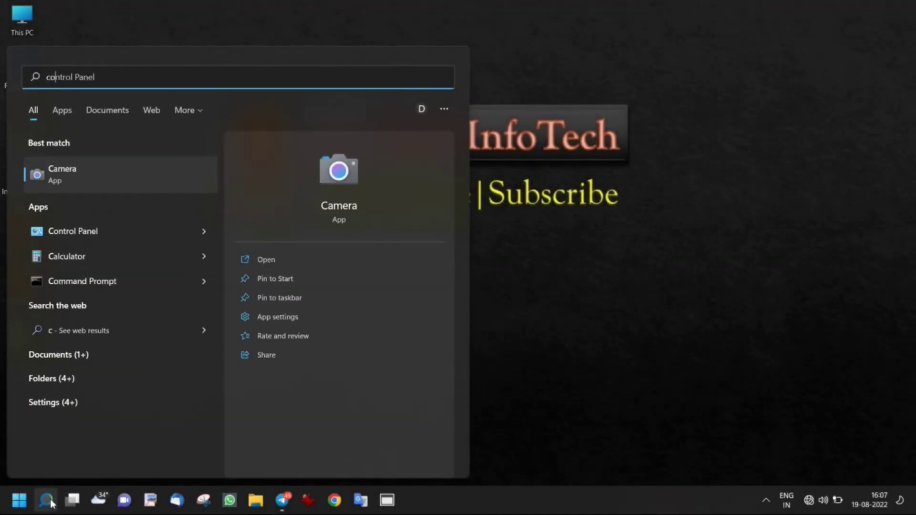
text(r)
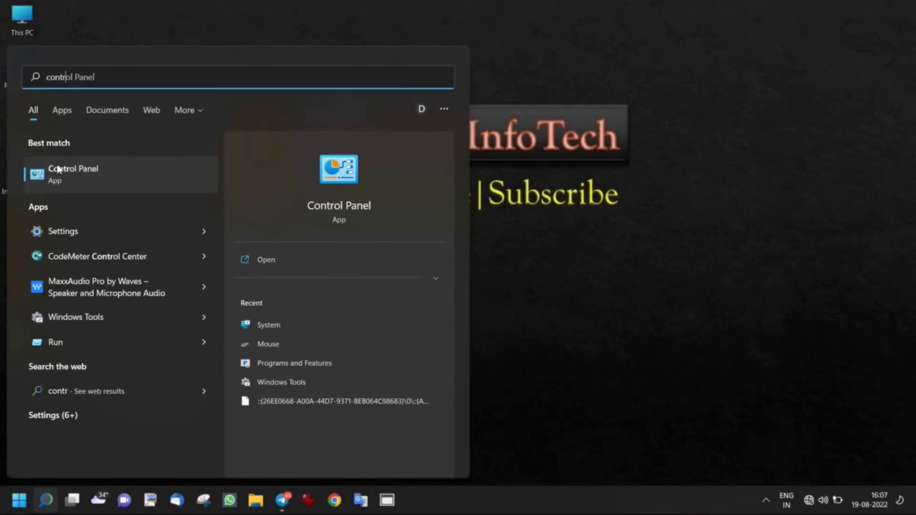
click(59, 186)
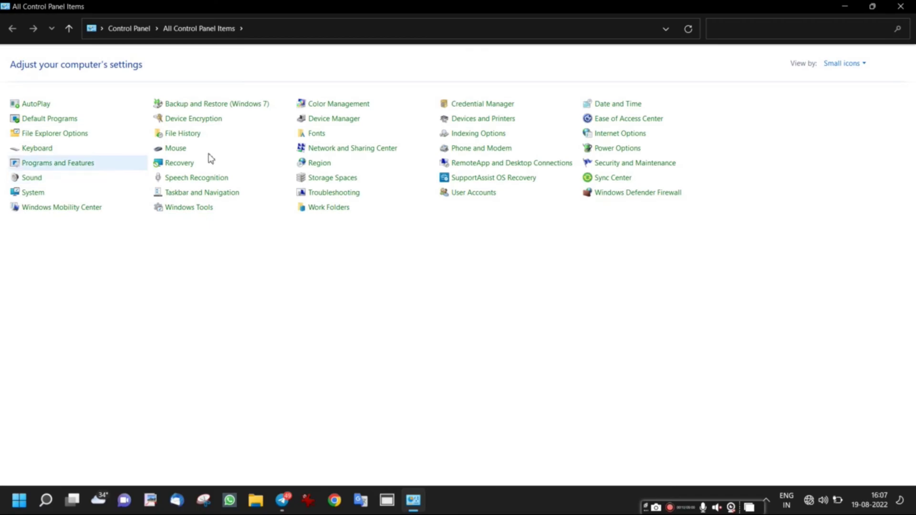
click(839, 63)
click(836, 82)
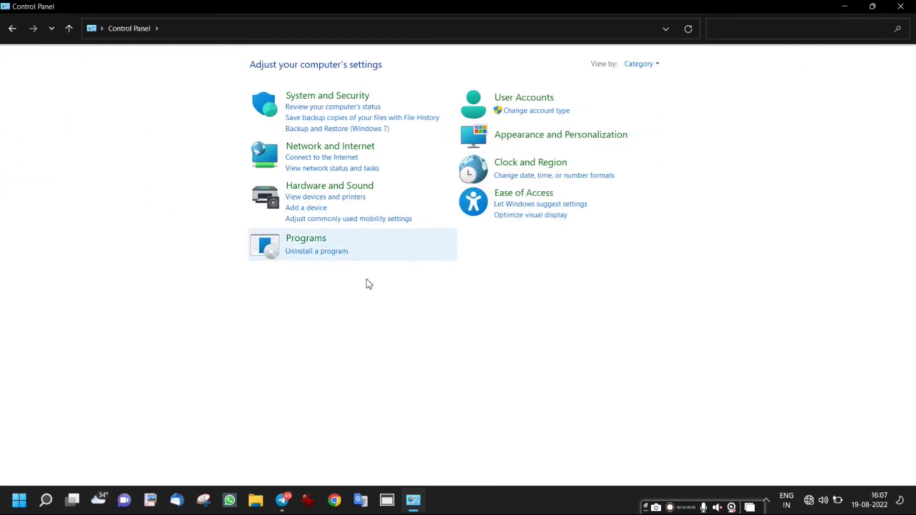
Open Programs and Features from the Programs category and look through the installed programs for unwanted ones
click(308, 241)
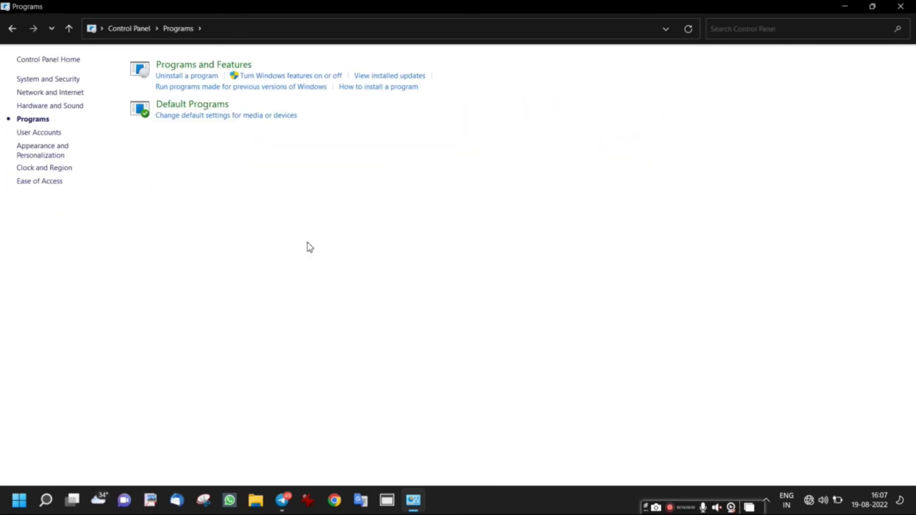
click(191, 69)
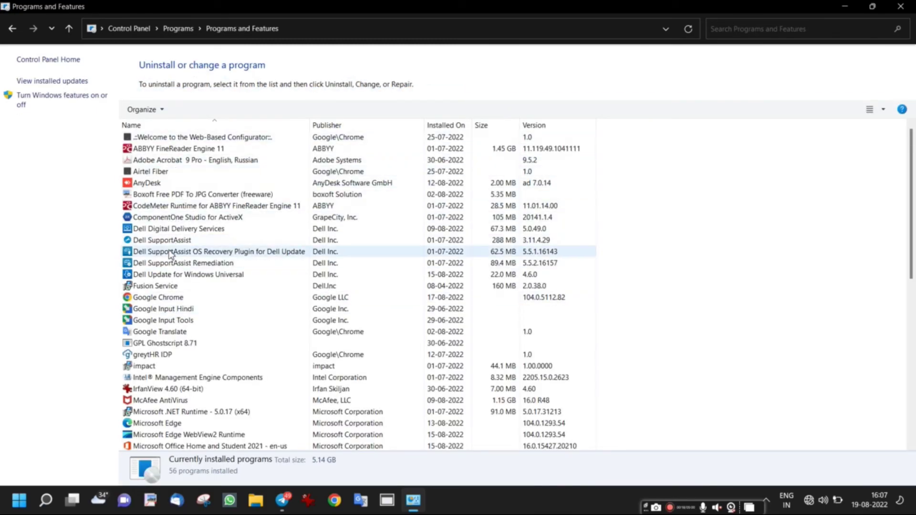
scroll(170, 254, down, 10)
scroll(153, 399, up, 9)
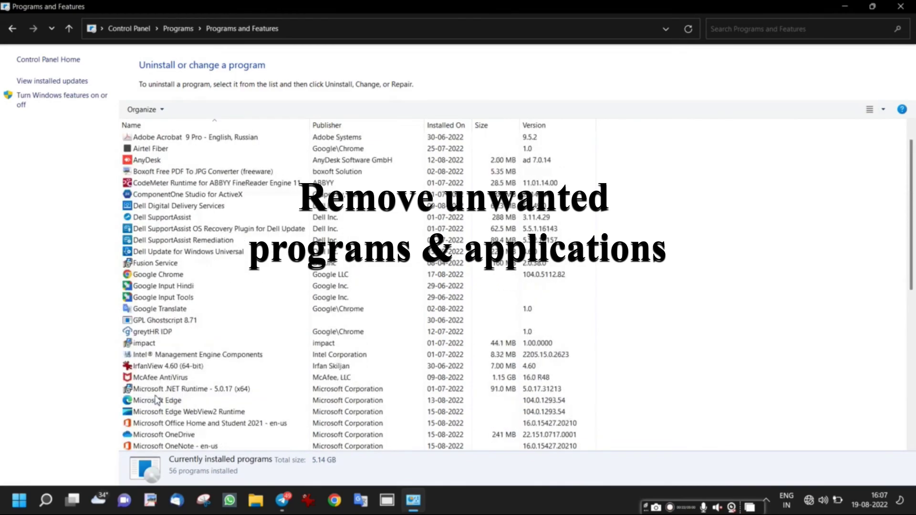
scroll(157, 400, up, 2)
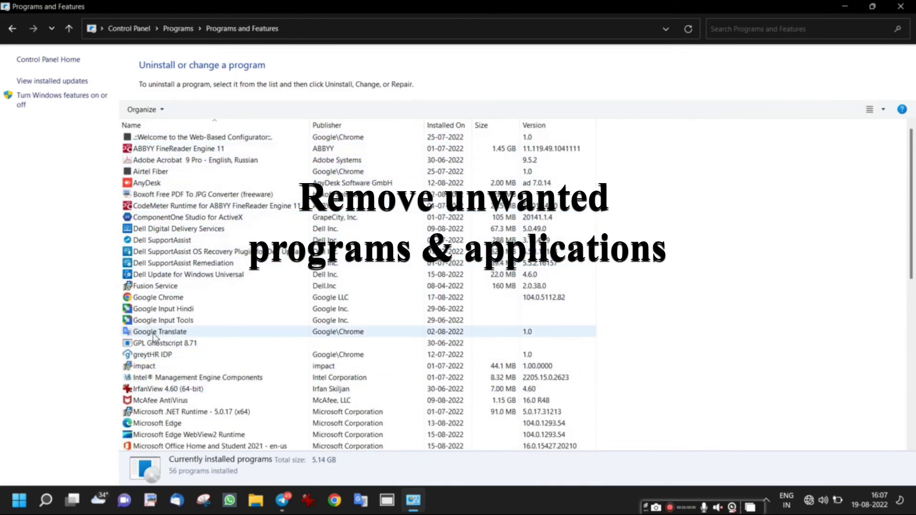
scroll(153, 336, down, 1)
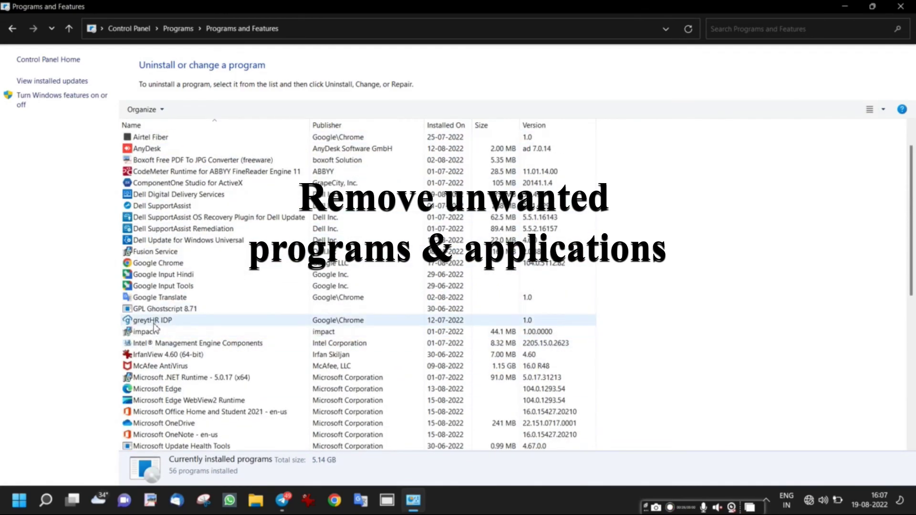
scroll(154, 328, down, 2)
scroll(158, 332, down, 1)
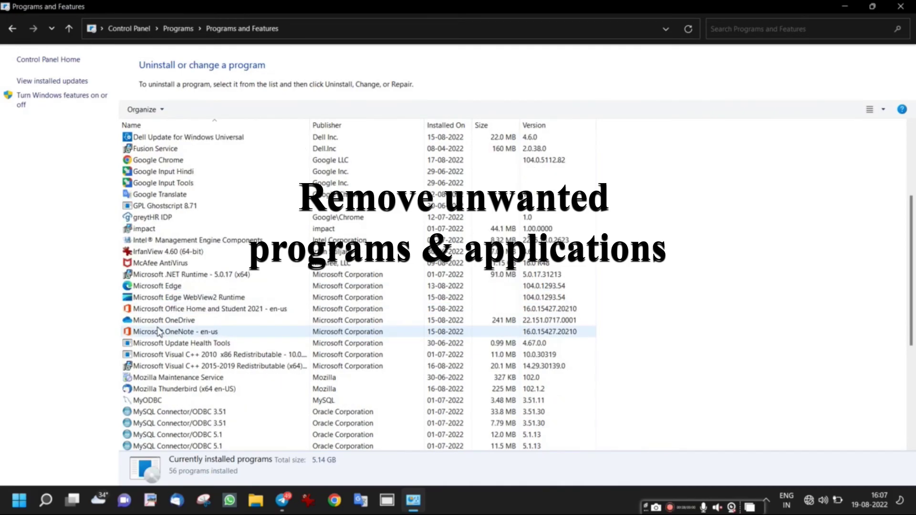
scroll(159, 332, down, 4)
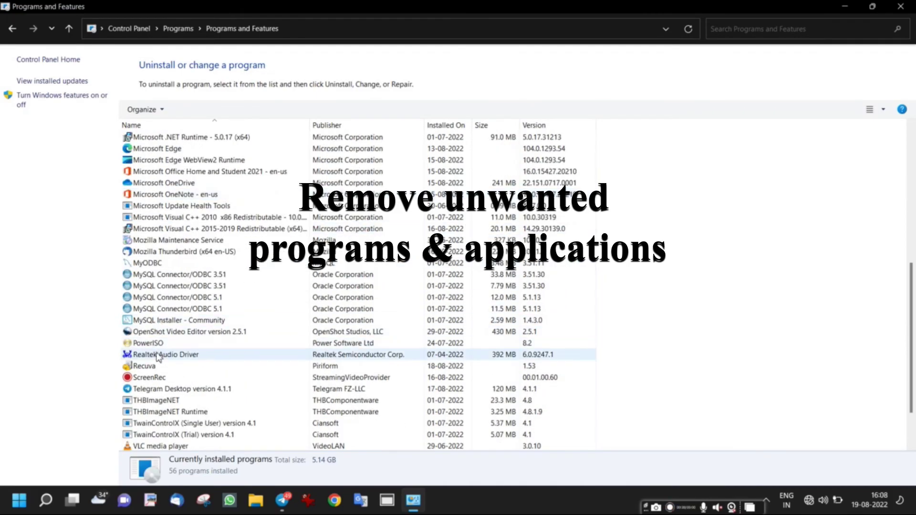
Uninstall Recuva and check the remainder of the installed programs list
click(152, 366)
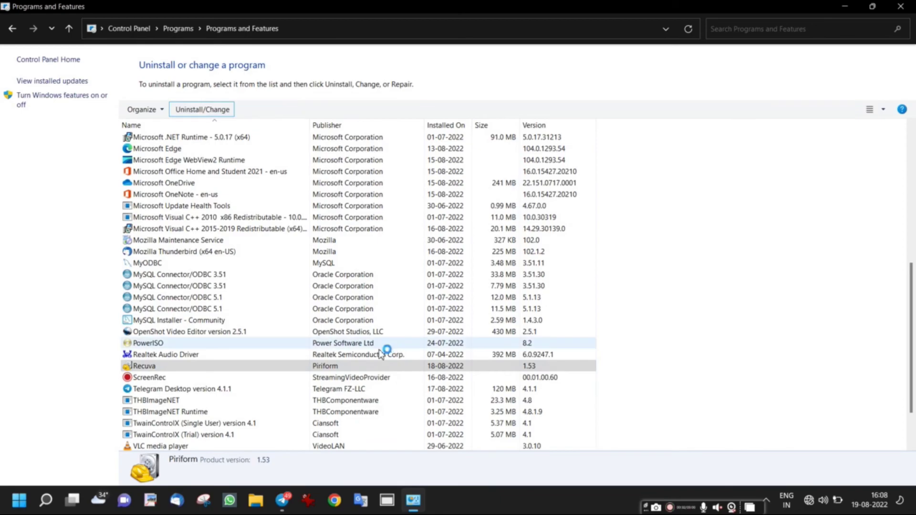
click(506, 340)
scroll(172, 379, down, 1)
scroll(170, 379, down, 1)
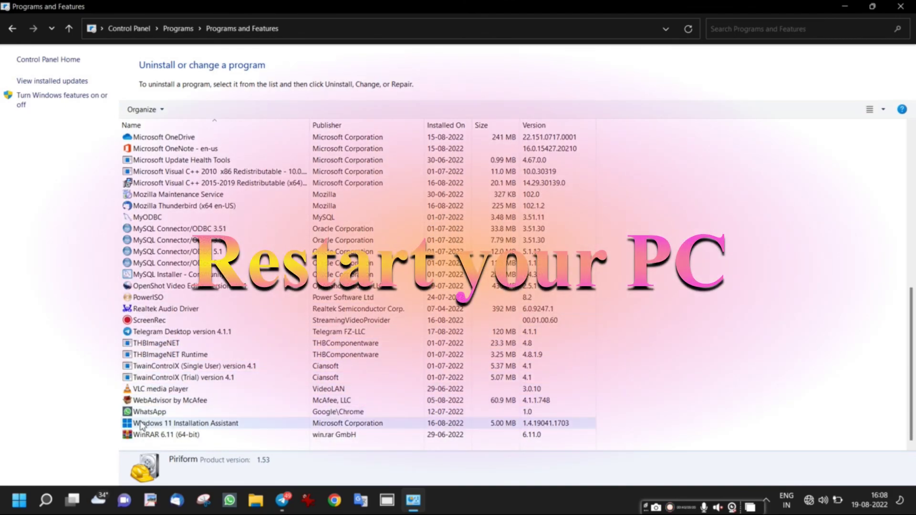
Close Programs and Features and refresh the desktop
click(900, 6)
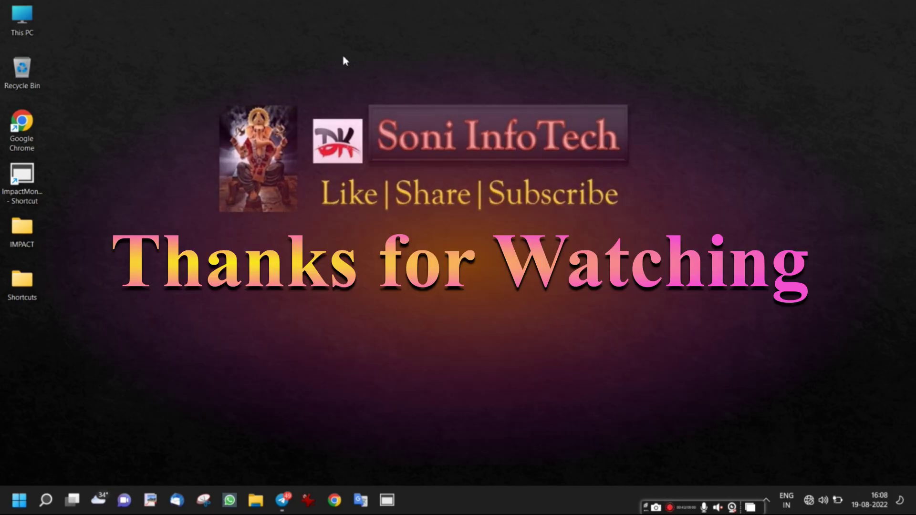
right_click(336, 54)
click(361, 97)
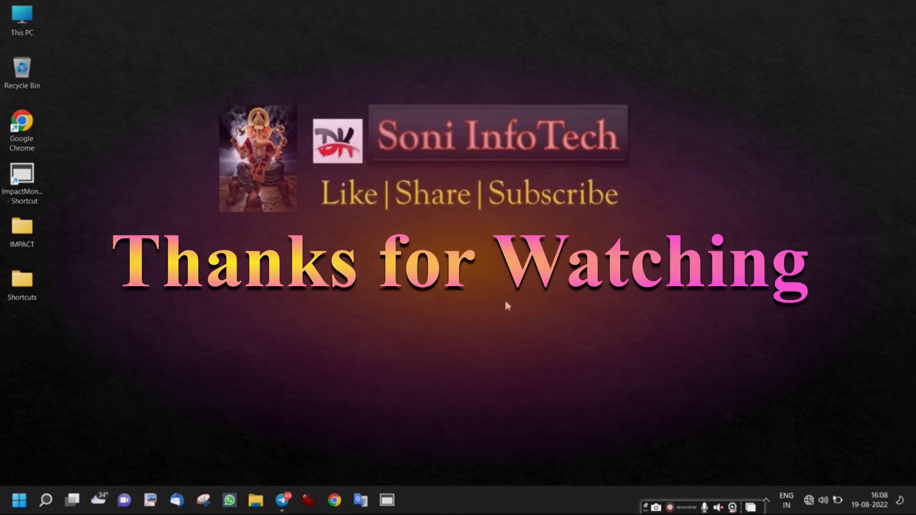